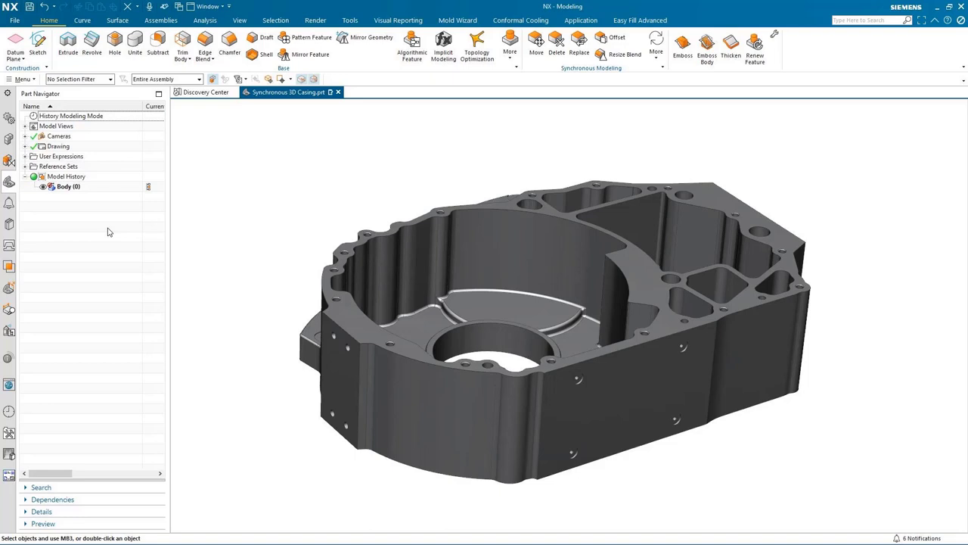
click(73, 191)
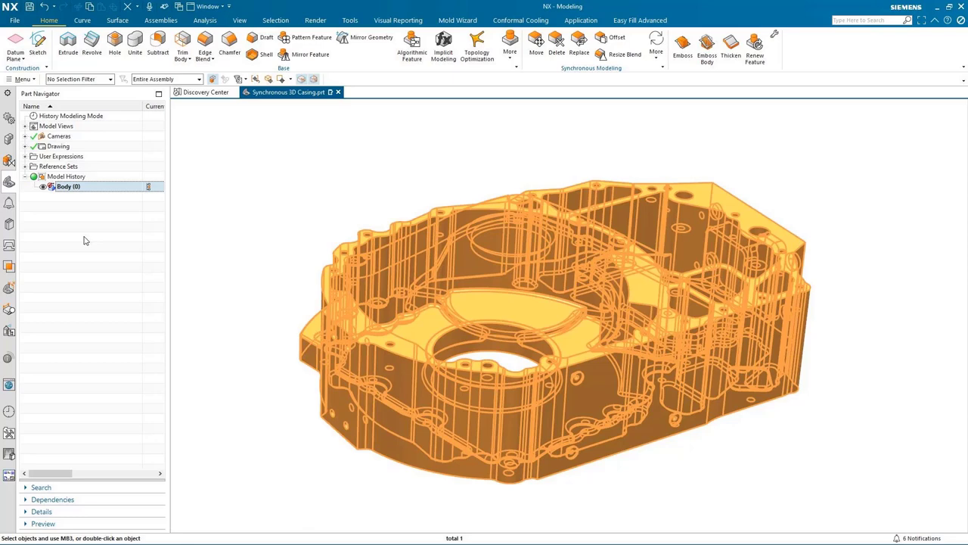
click(85, 241)
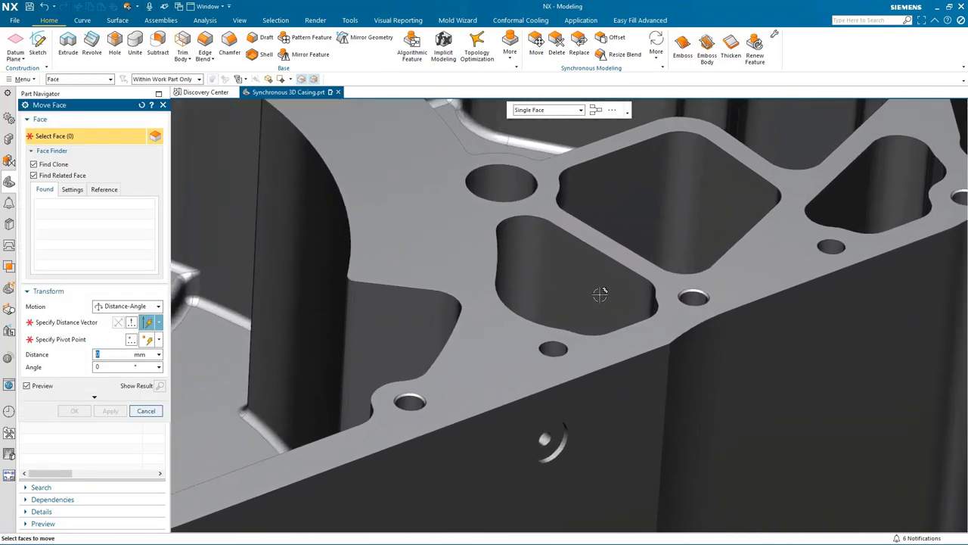
Step: Move the three connected wall faces on the rib side of the small triangular pocket 6 mm into the pocket with Move Face
click(584, 264)
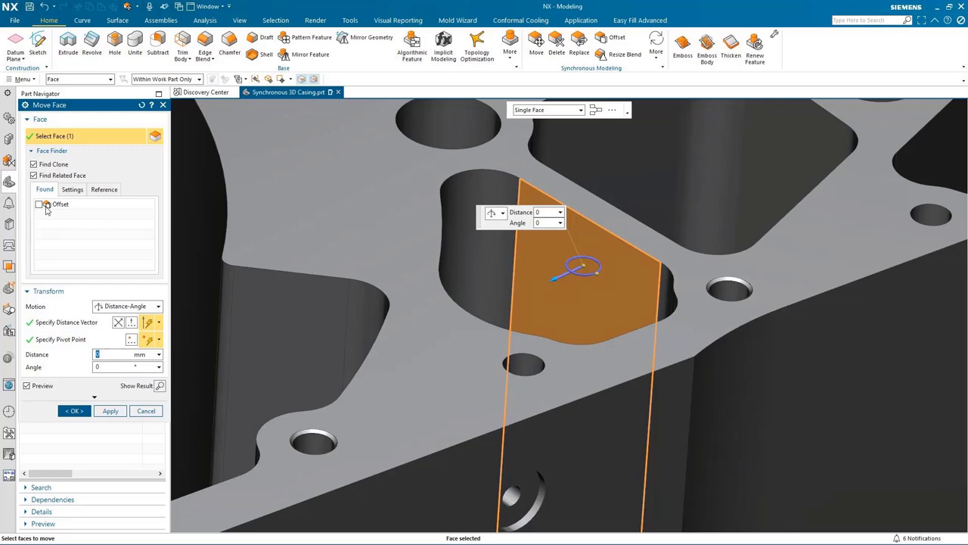
mouse_move(353, 227)
middle_down()
mouse_move(423, 251)
mouse_move(391, 291)
mouse_move(451, 346)
mouse_move(490, 359)
mouse_move(452, 339)
mouse_move(449, 292)
middle_up()
drag(446, 258, 424, 268)
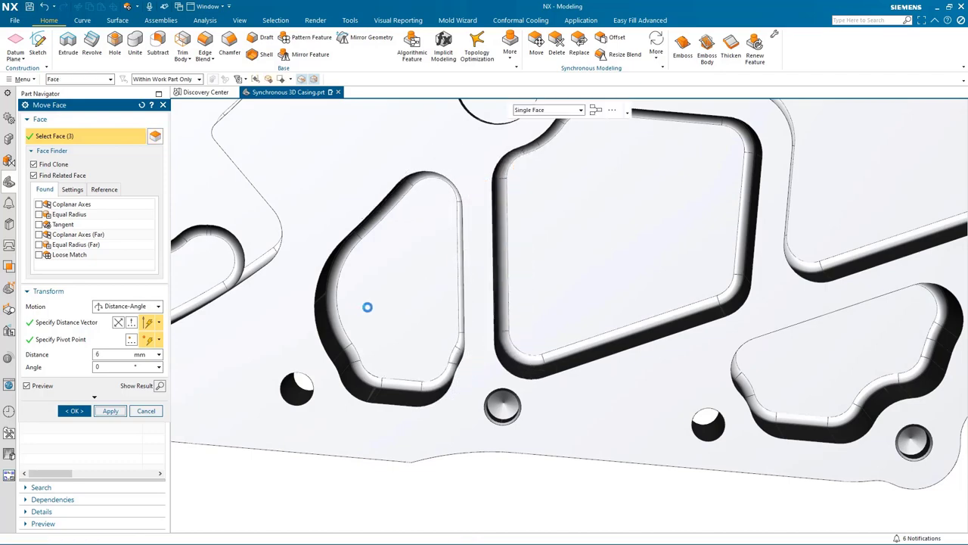
middle_click(371, 307)
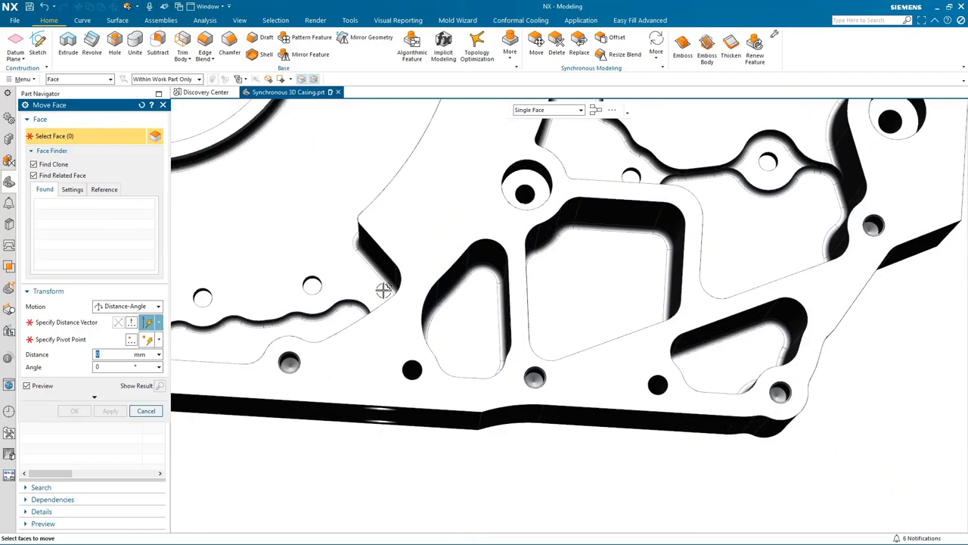
Step: Offset the two opposite curved wall faces inside the large round cavity inward, towards the central bore, with Offset Region
middle_drag(384, 290, 465, 129)
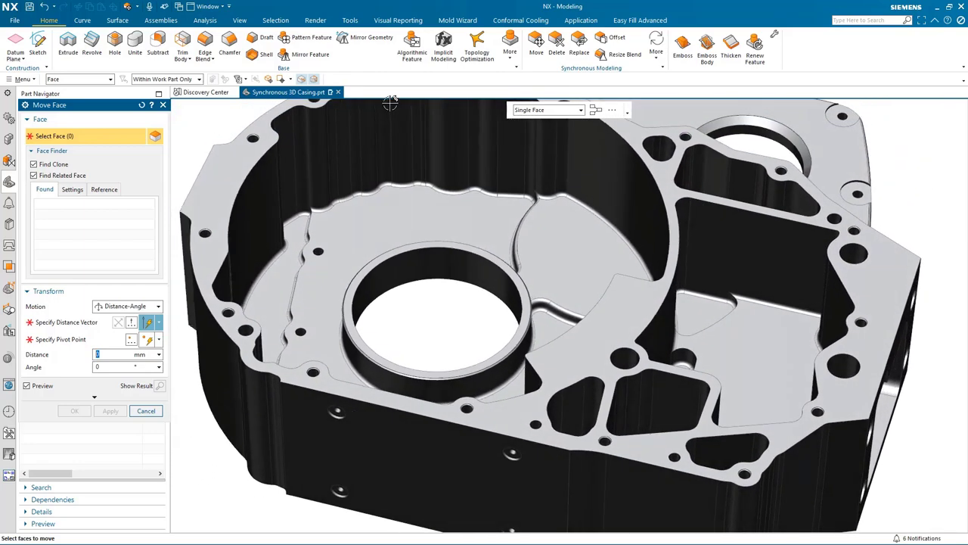
click(613, 39)
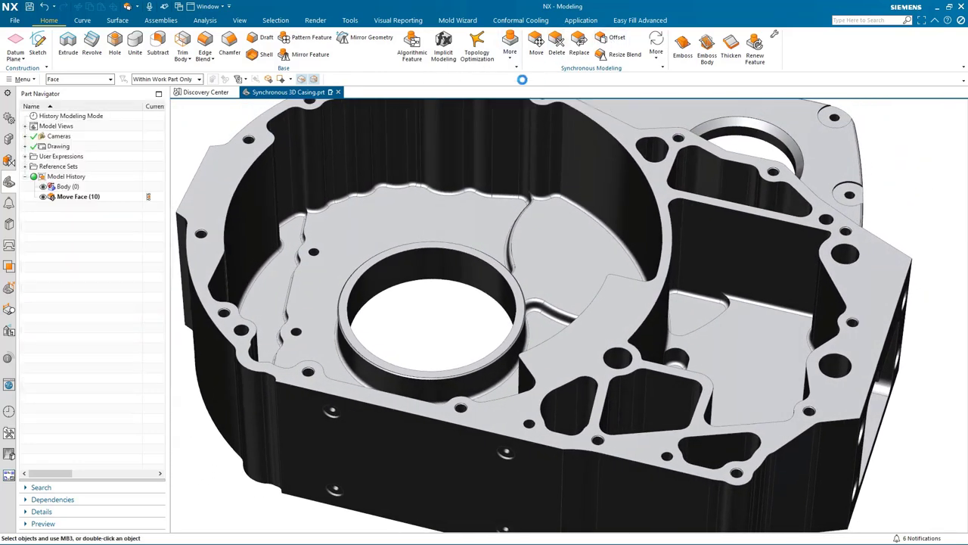
click(256, 198)
middle_drag(378, 289, 279, 242)
click(629, 311)
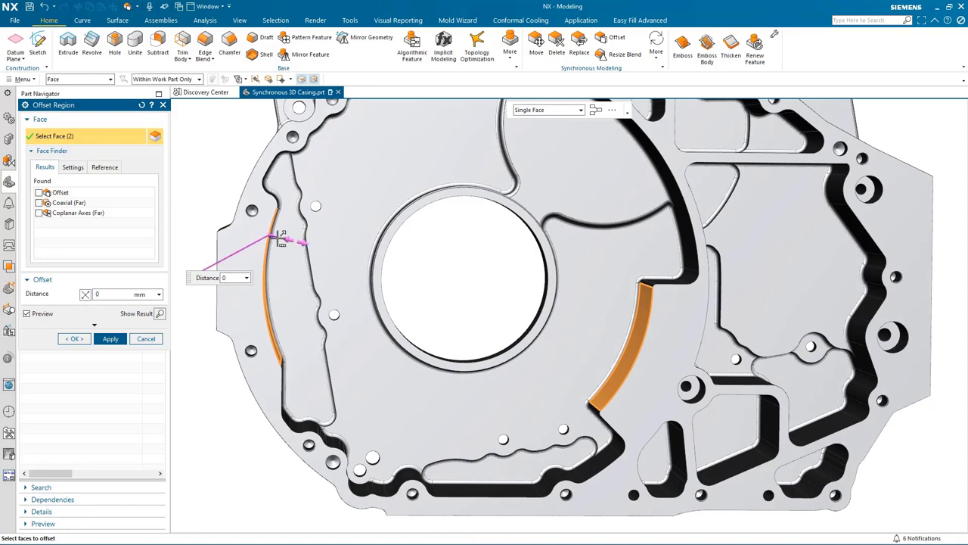
drag(282, 239, 284, 239)
middle_click(284, 239)
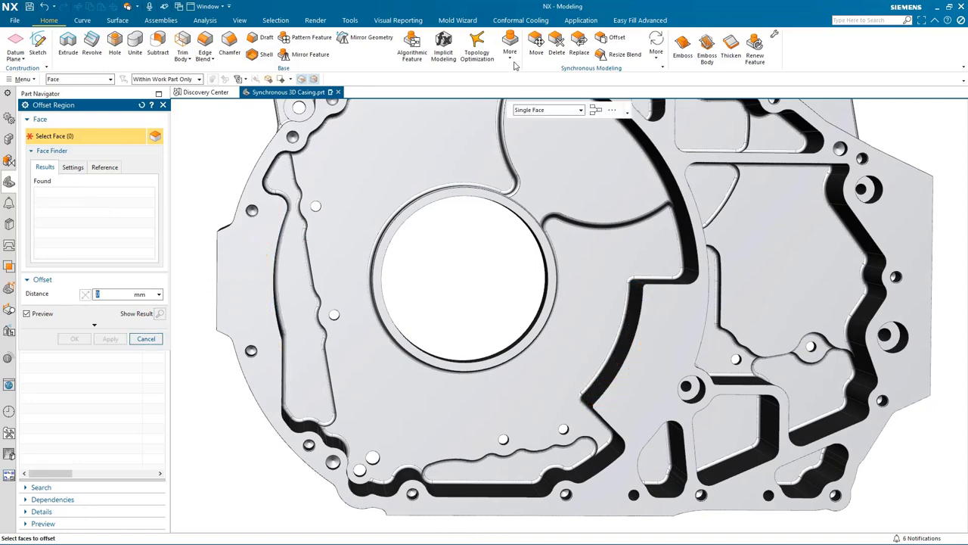
Step: Rotate the flat end face of the curved step in the large cavity about the central bore's axis with Move Face
click(537, 46)
middle_drag(579, 209, 652, 261)
click(657, 263)
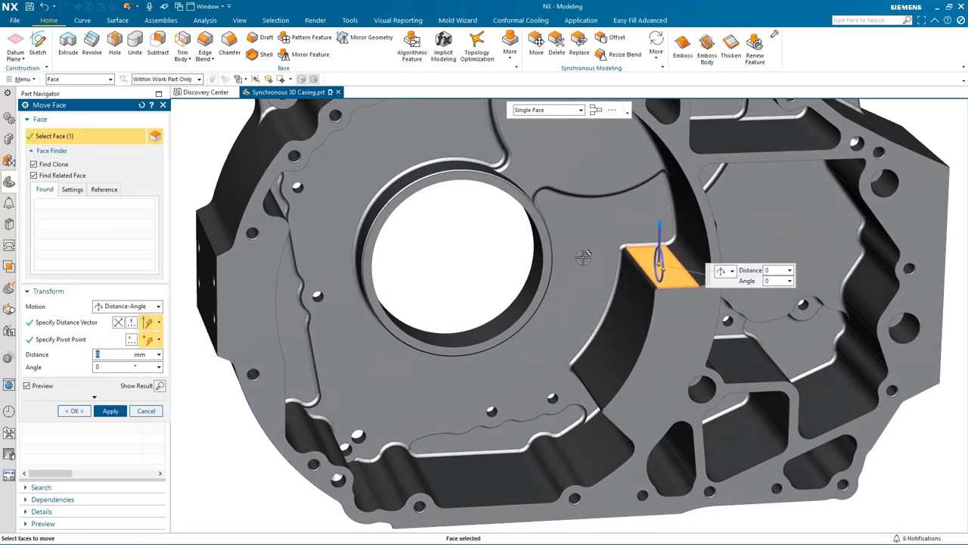
click(91, 322)
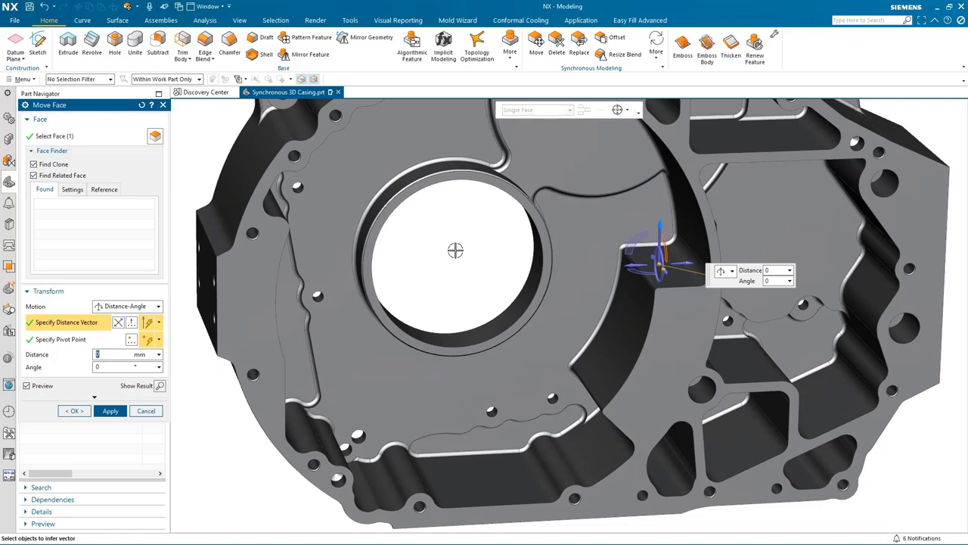
click(541, 240)
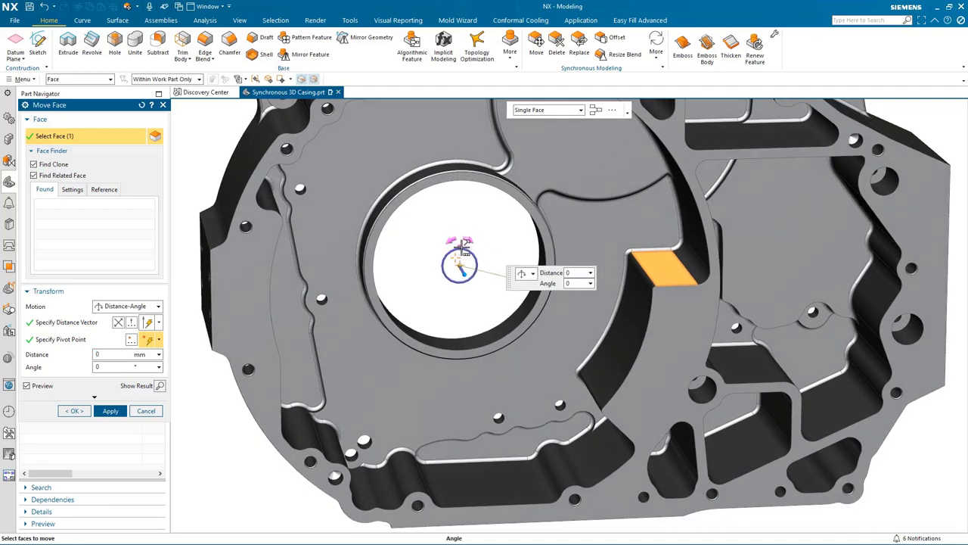
drag(463, 242, 454, 248)
middle_click(233, 452)
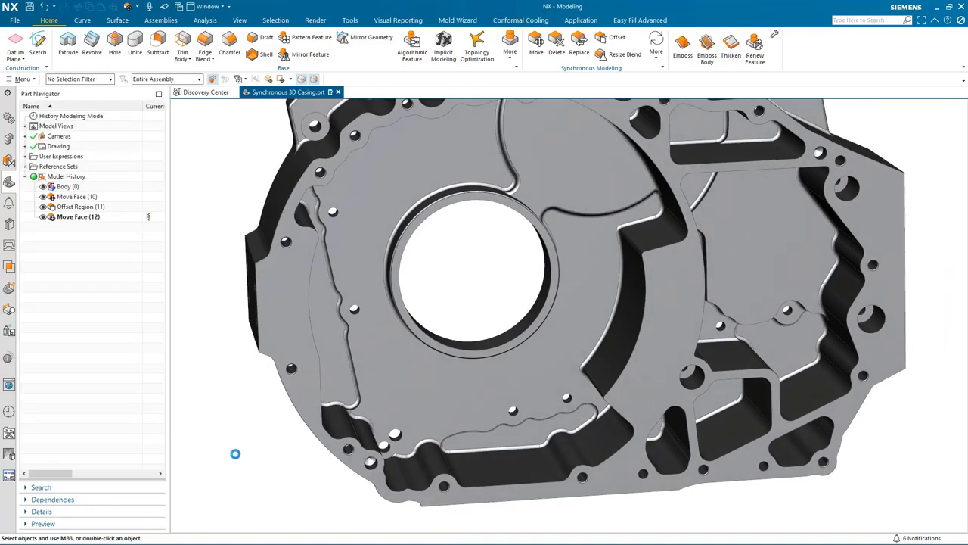
Step: Convert the 9 mm through hole on the rear face's bolt boss and all its matching holes to countersunk, enlarging the countersink diameter
middle_drag(234, 451, 400, 110)
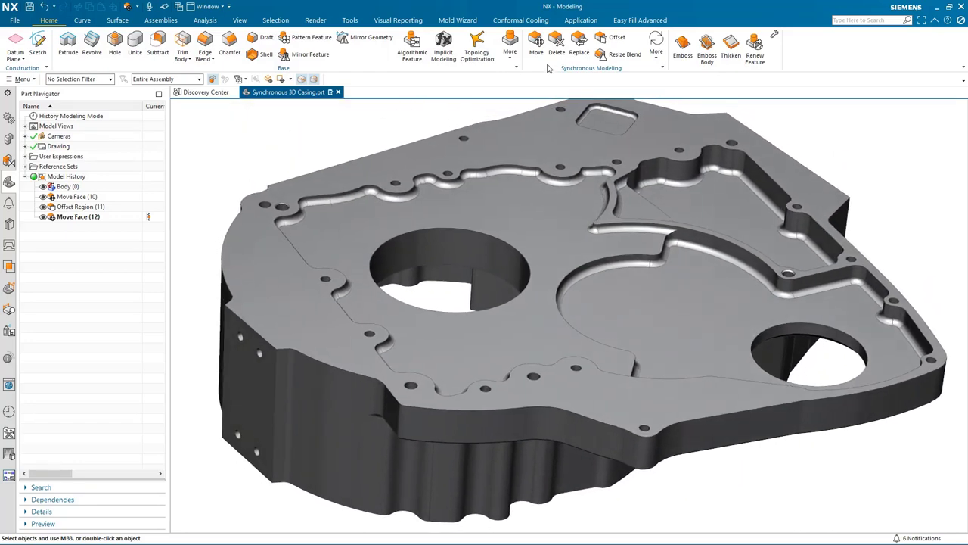
click(656, 57)
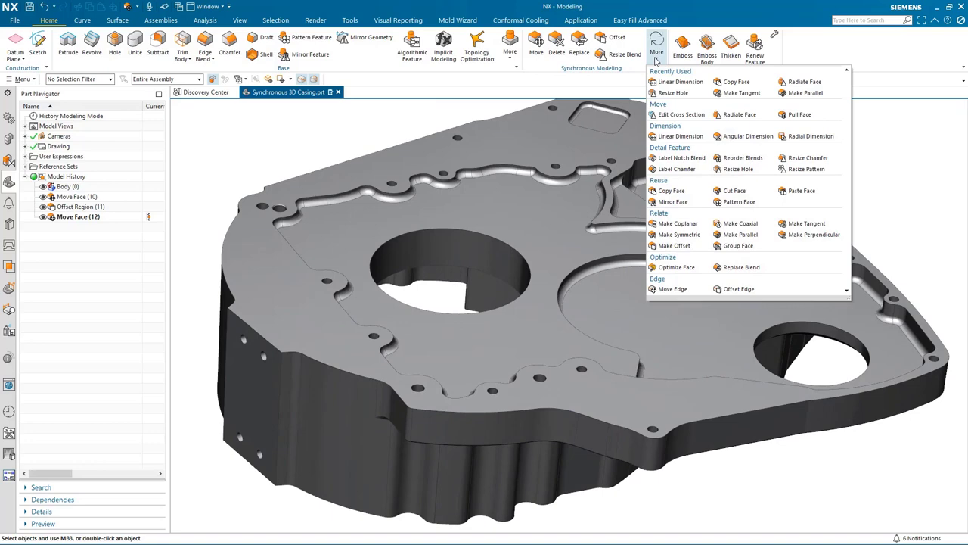
click(672, 92)
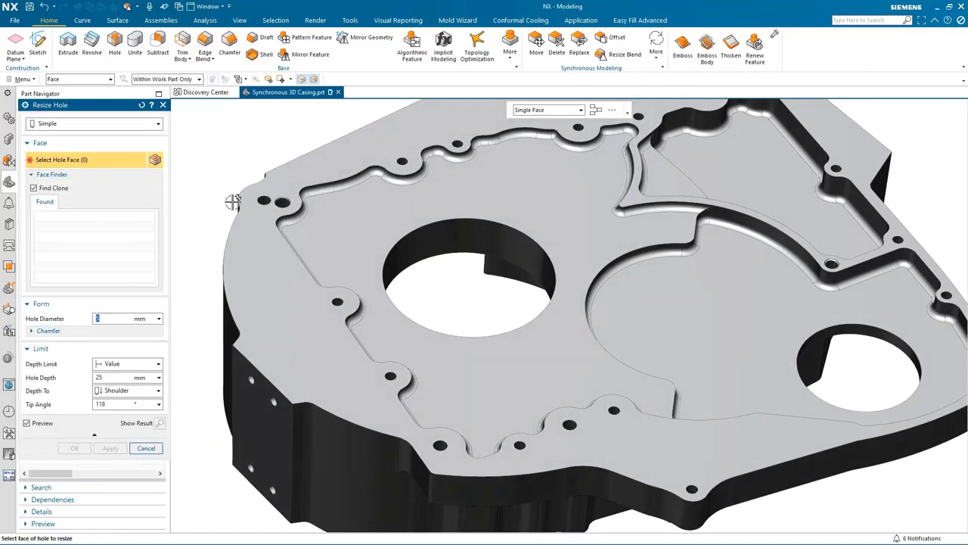
click(341, 301)
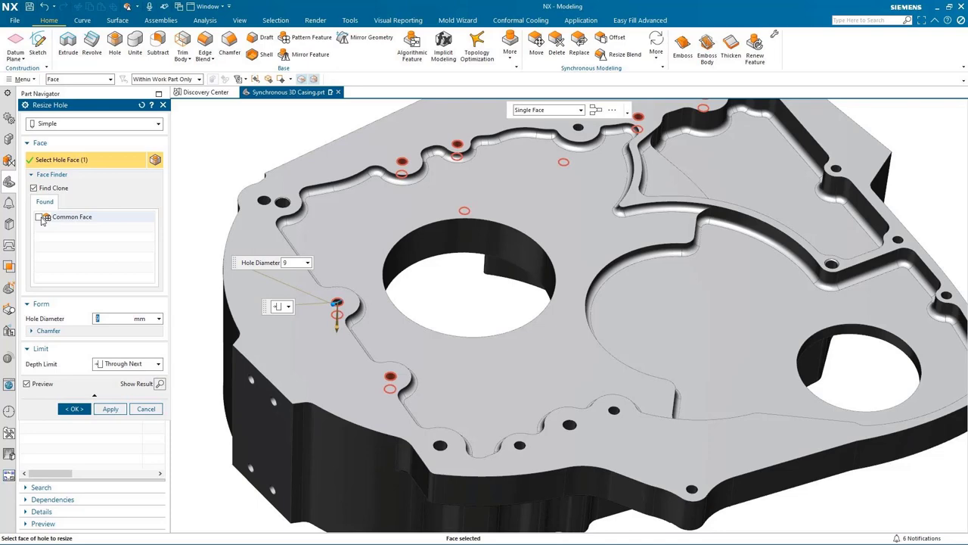
click(40, 218)
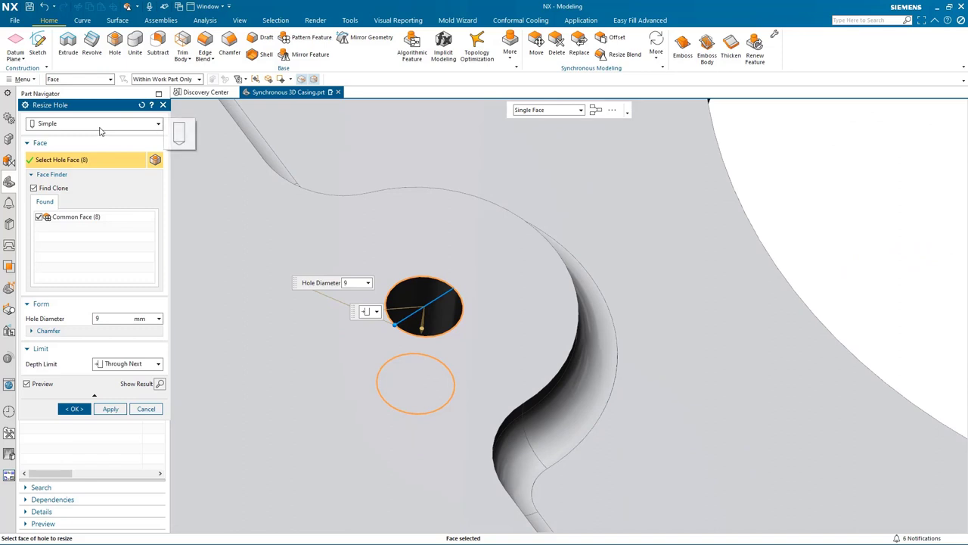
click(99, 124)
click(76, 156)
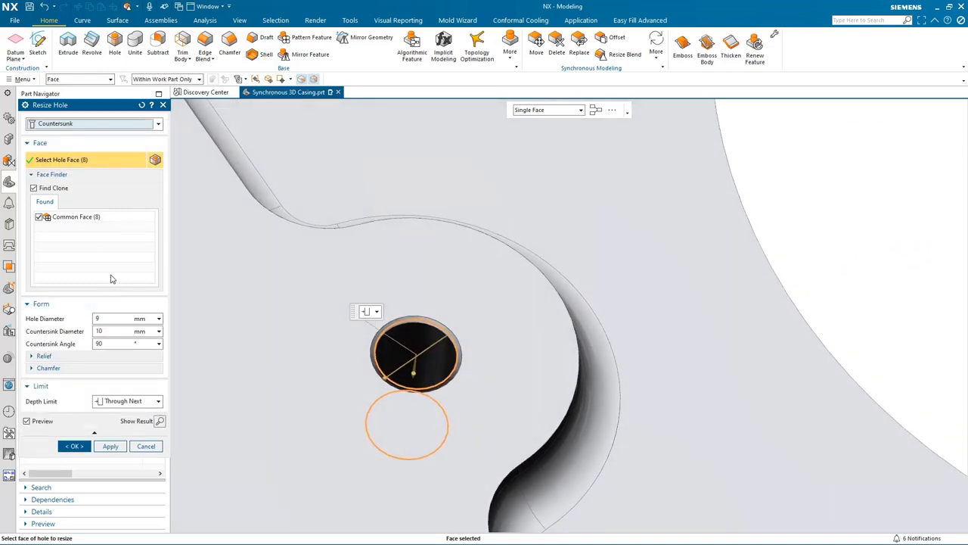
double_click(110, 330)
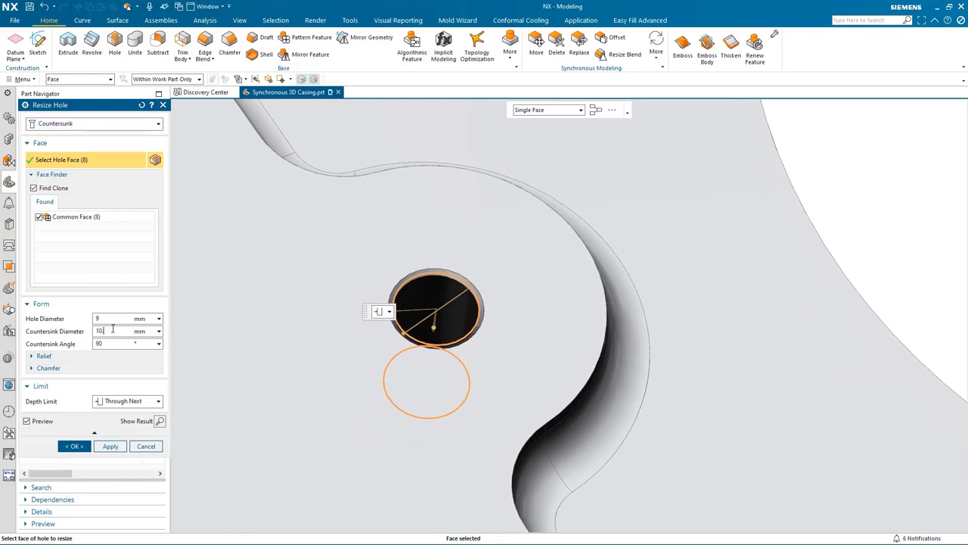
key(Return)
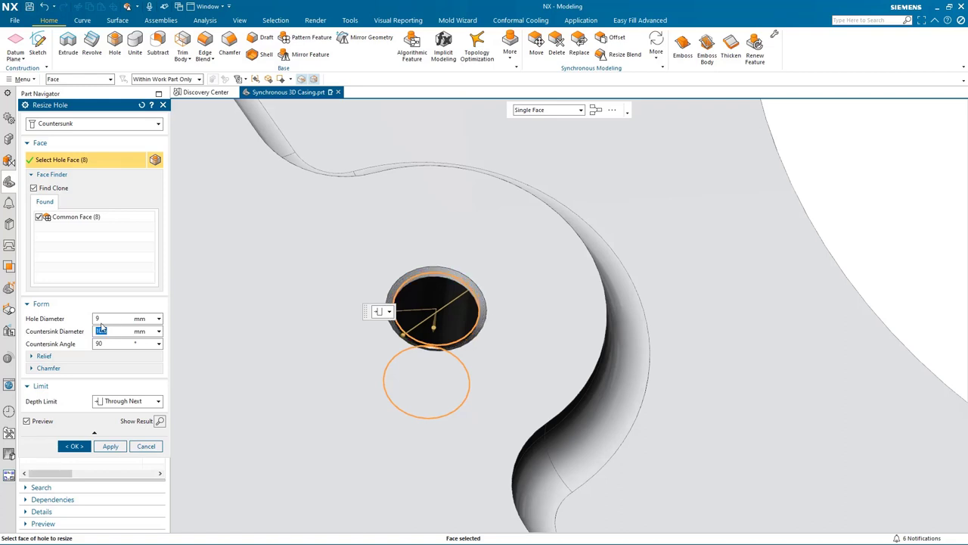
click(81, 447)
Step: Move the two neighbouring bolt bosses with their holes along the straight wall between them, towards the corner with the paired holes
scroll(332, 321, down, 10)
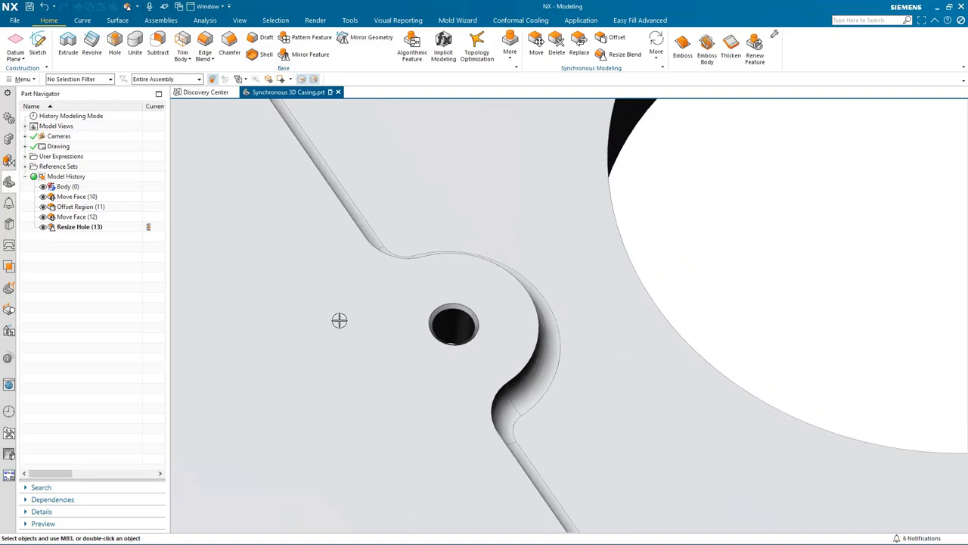
scroll(355, 320, down, 5)
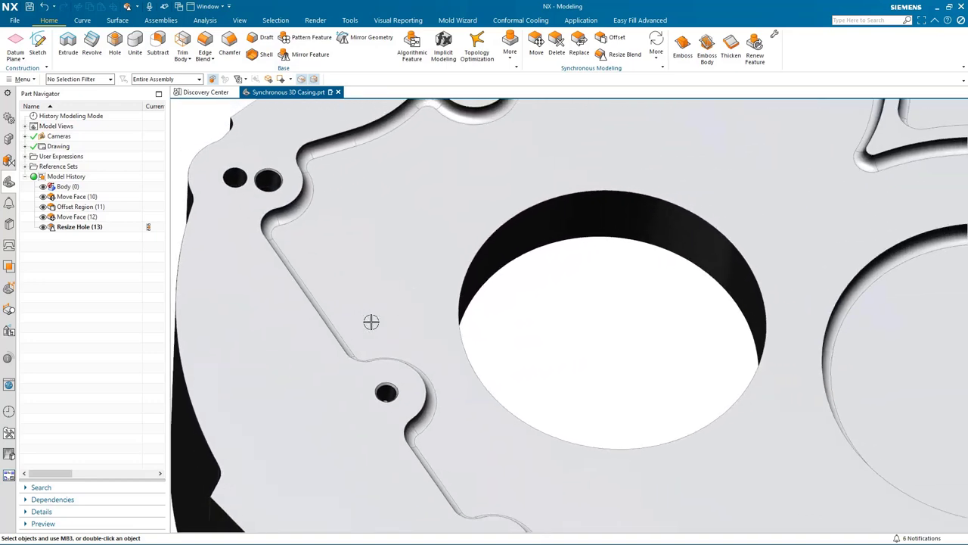
scroll(386, 295, down, 3)
key(Home)
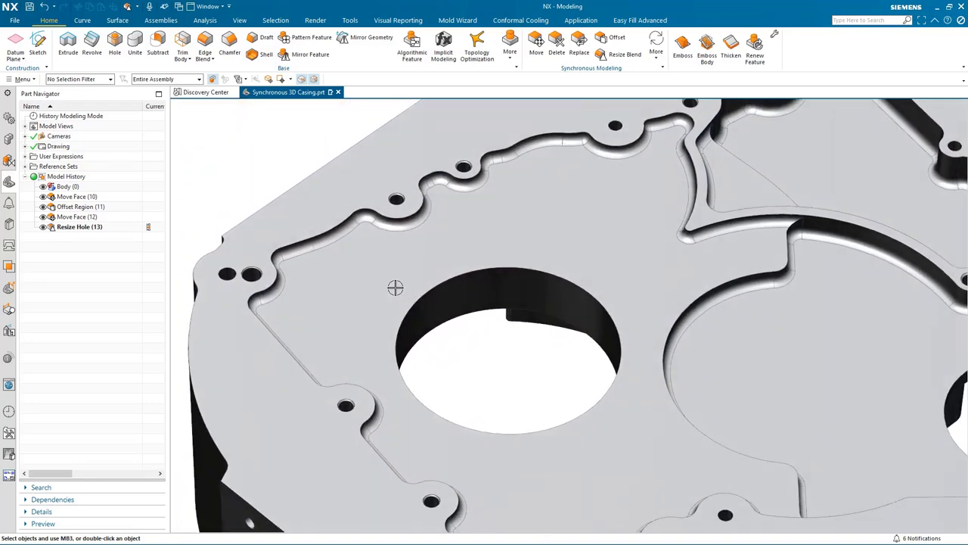
key(ctrl+alt+t)
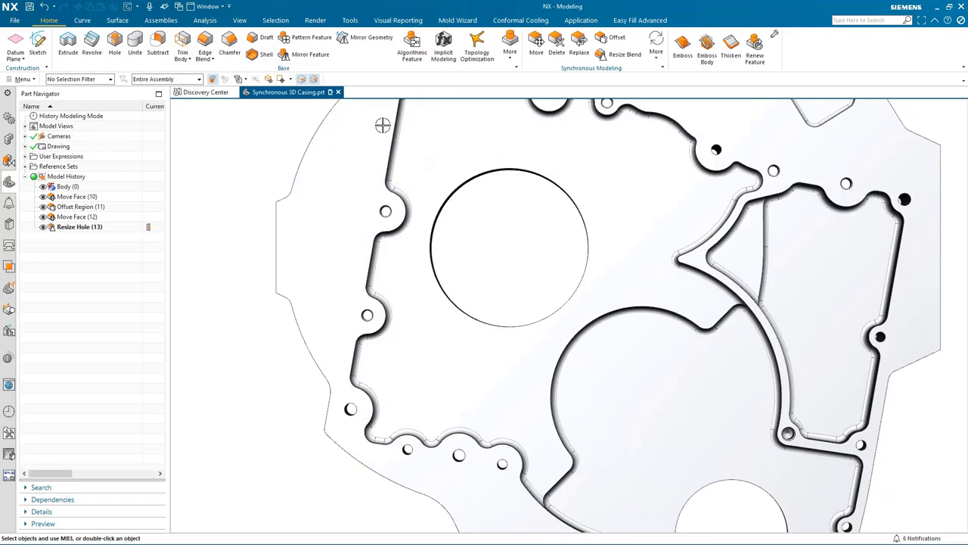
click(537, 43)
drag(346, 172, 420, 247)
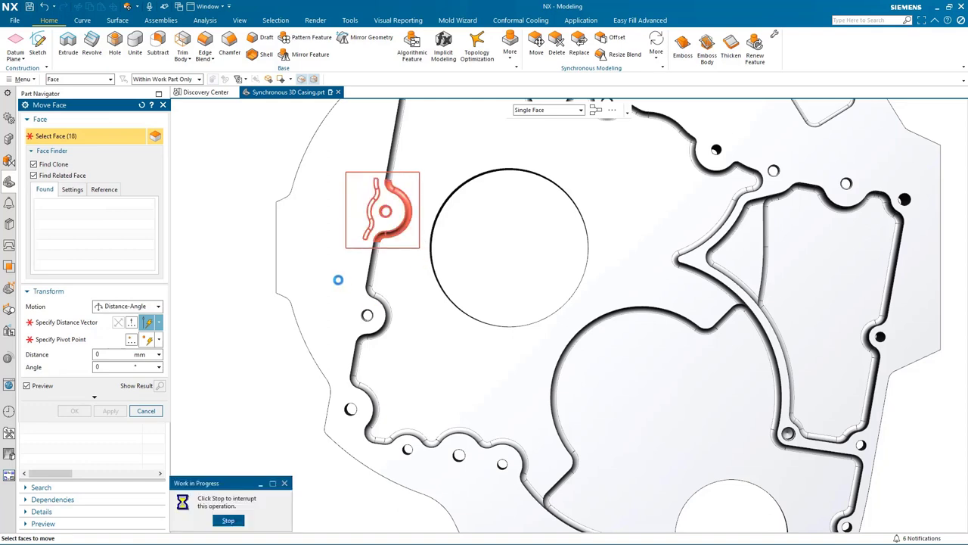
drag(335, 280, 400, 350)
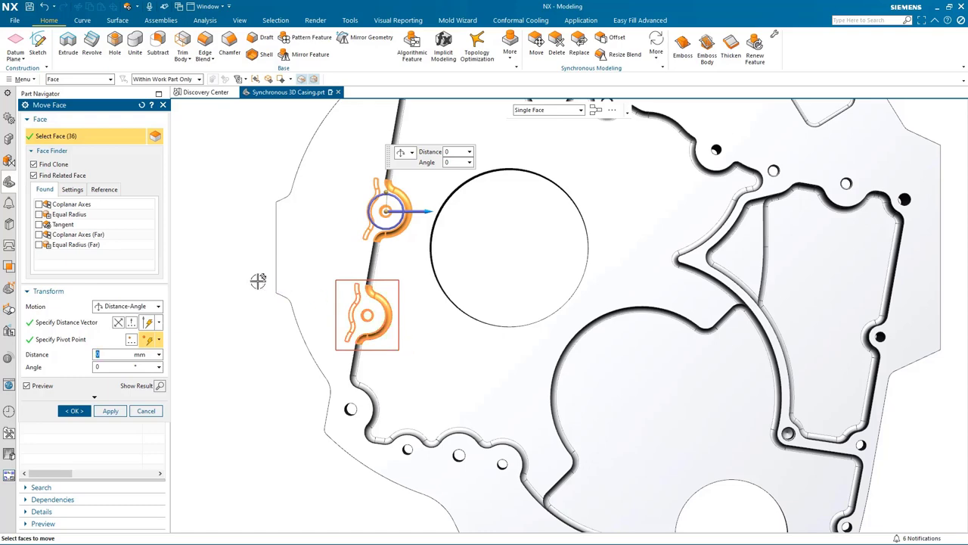
click(76, 324)
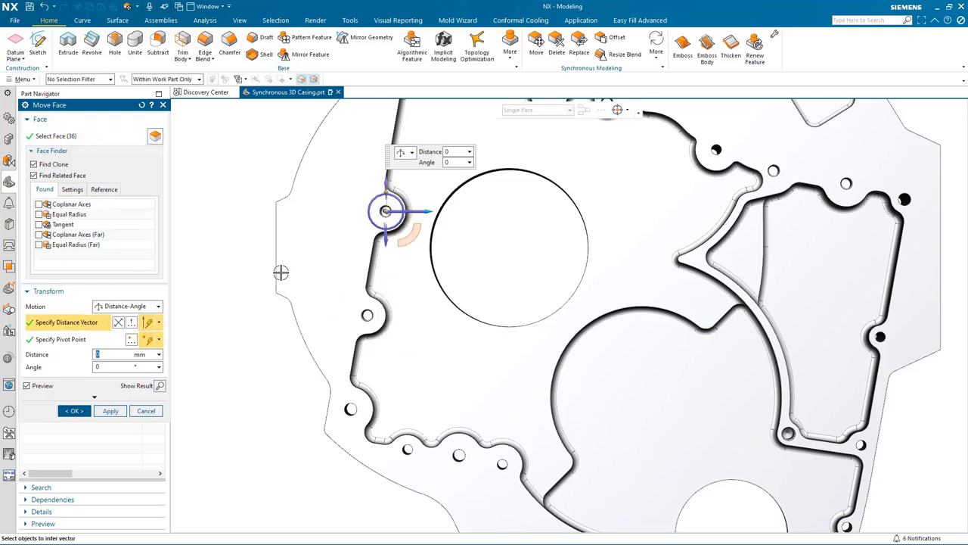
scroll(407, 256, up, 5)
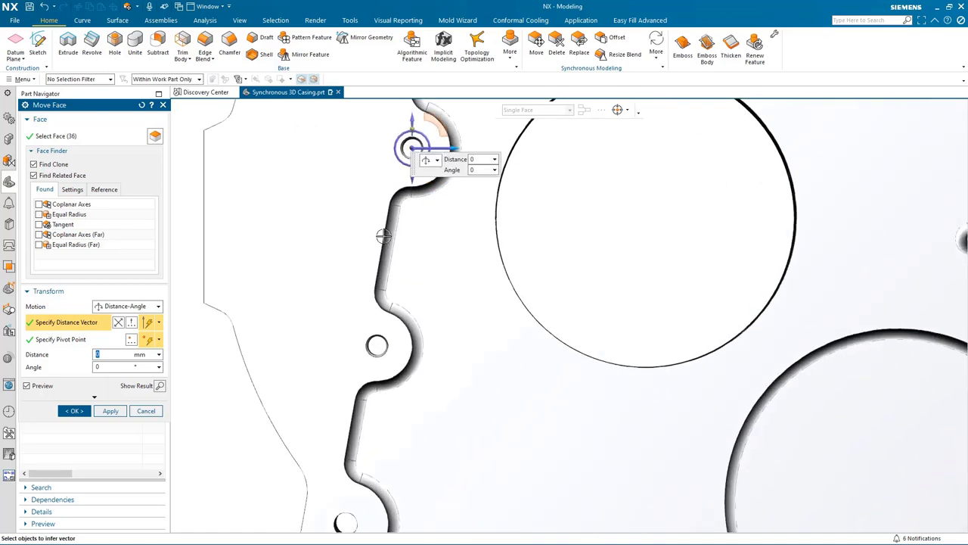
click(382, 228)
scroll(430, 278, down, 2)
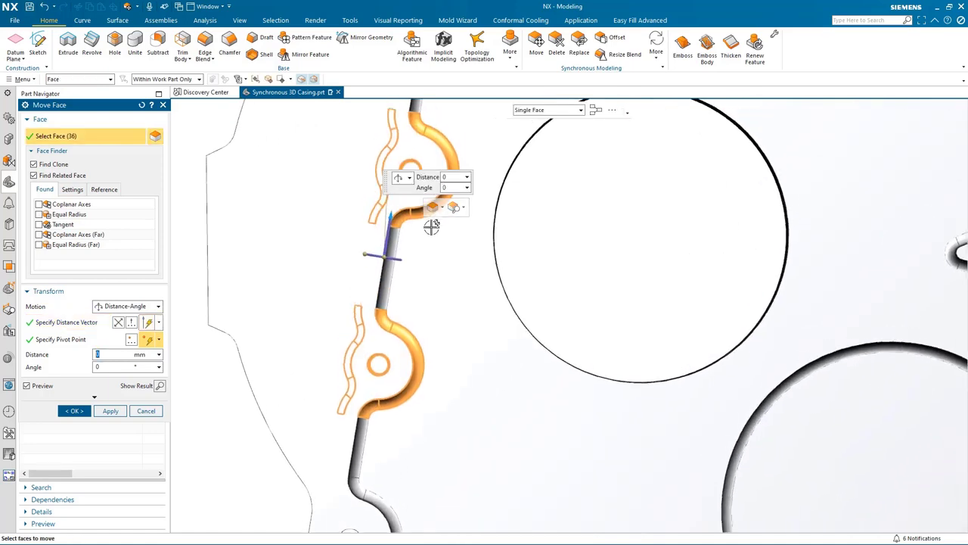
scroll(430, 278, down, 3)
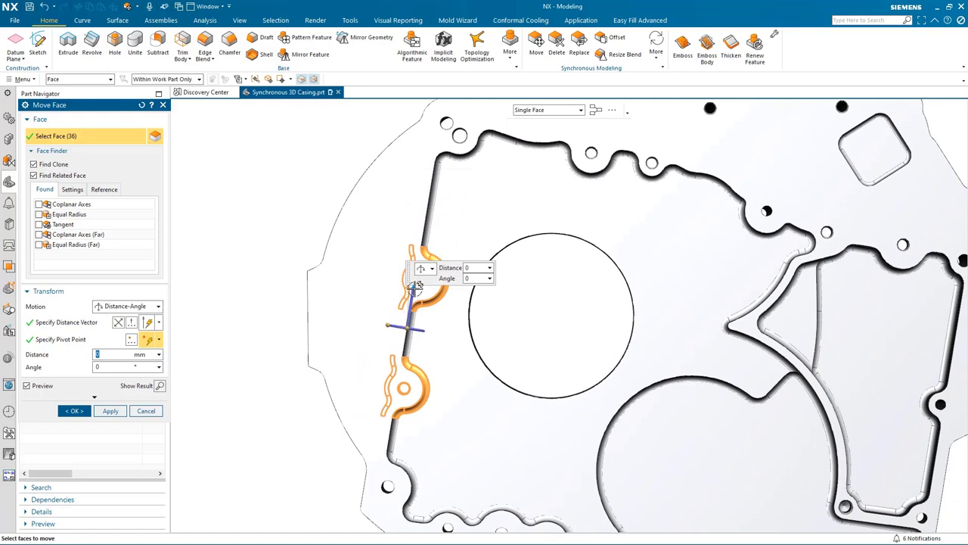
drag(416, 280, 429, 231)
click(92, 411)
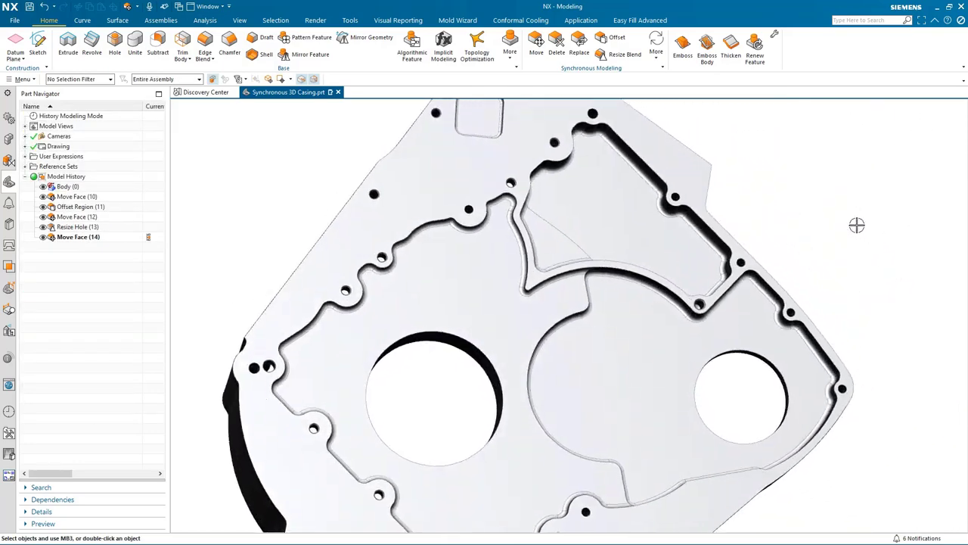
Step: Select both sides of the short straight wall between the cavities for Move Face, with the outer bolt hole and its coaxial boss faces
middle_drag(856, 224, 541, 82)
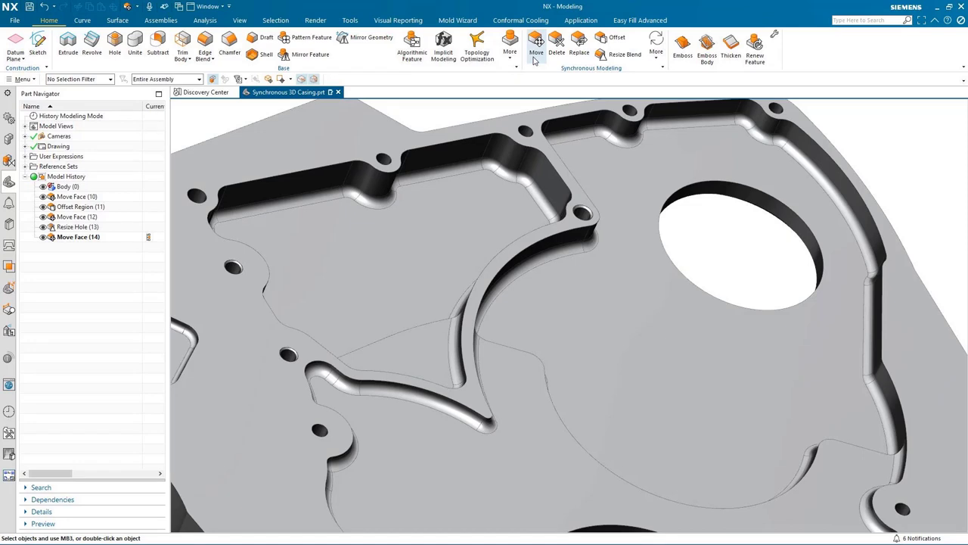
middle_drag(542, 185, 550, 198)
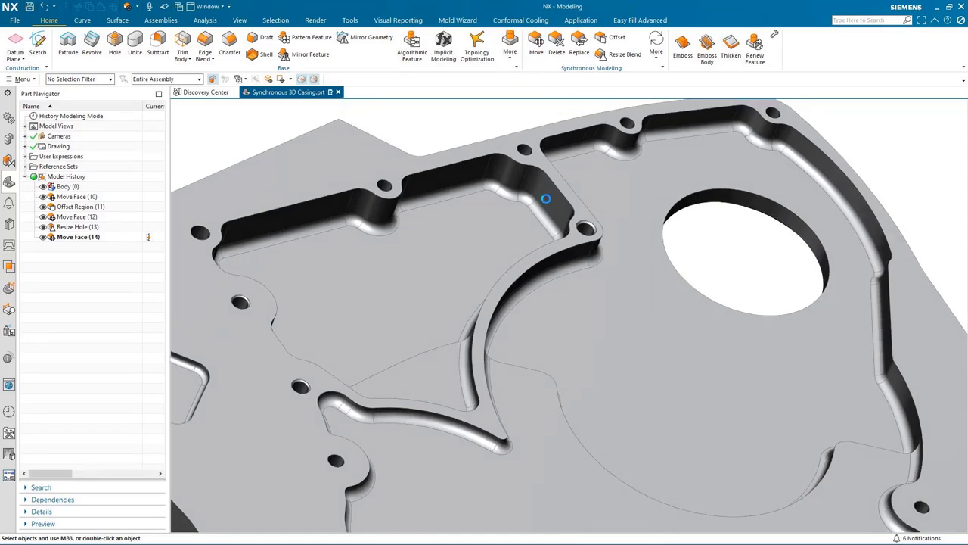
click(550, 199)
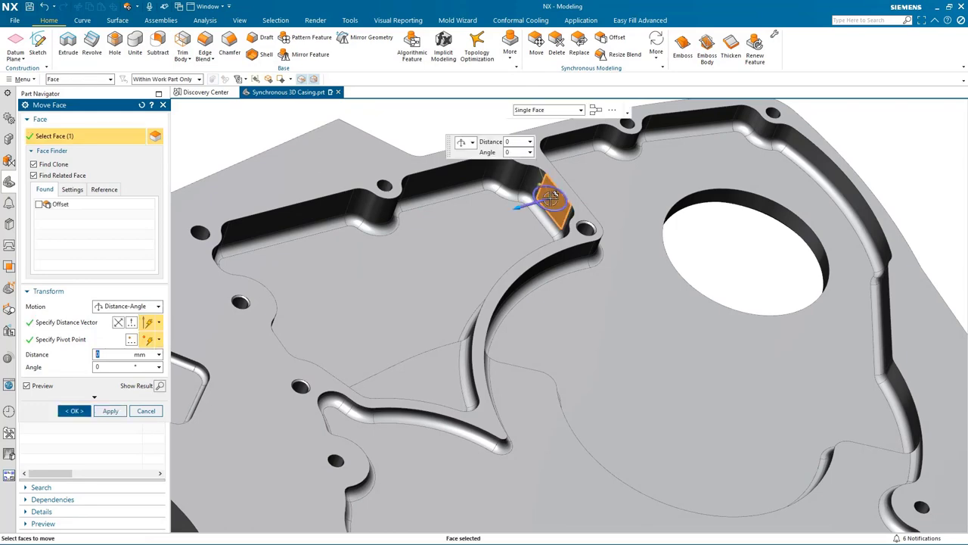
click(40, 204)
middle_drag(446, 227, 575, 219)
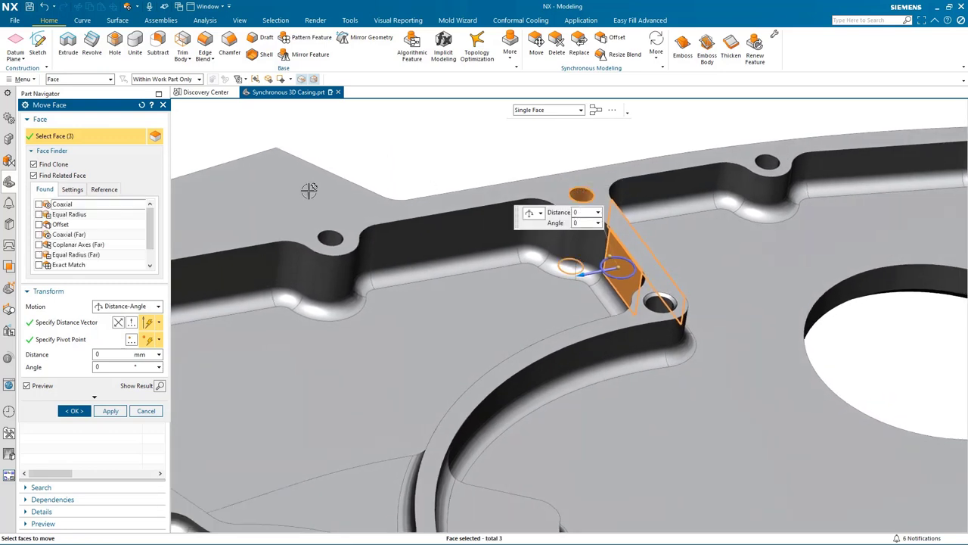
click(39, 204)
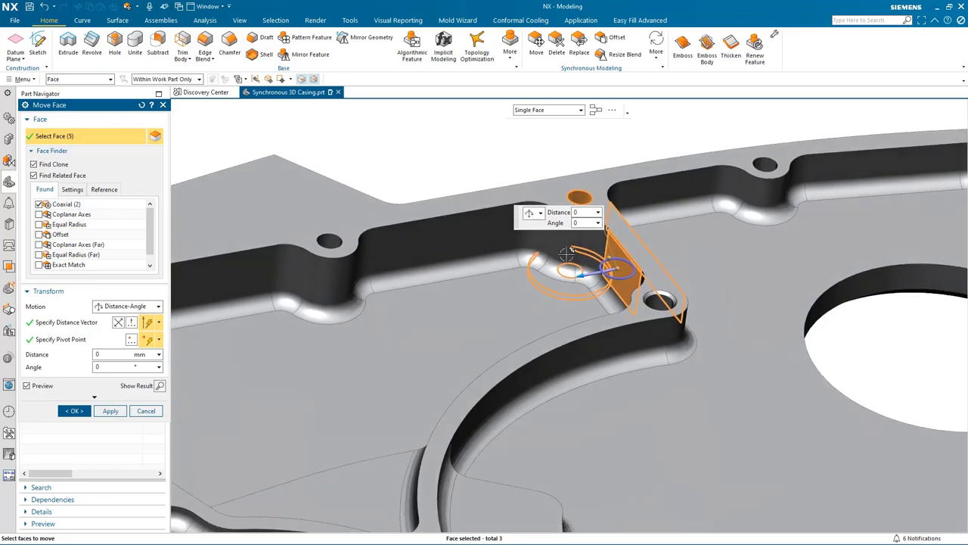
middle_drag(568, 256, 662, 300)
Step: Add the countersunk hole at the straight wall's inner end to the move, including its coaxial and offset faces
click(663, 300)
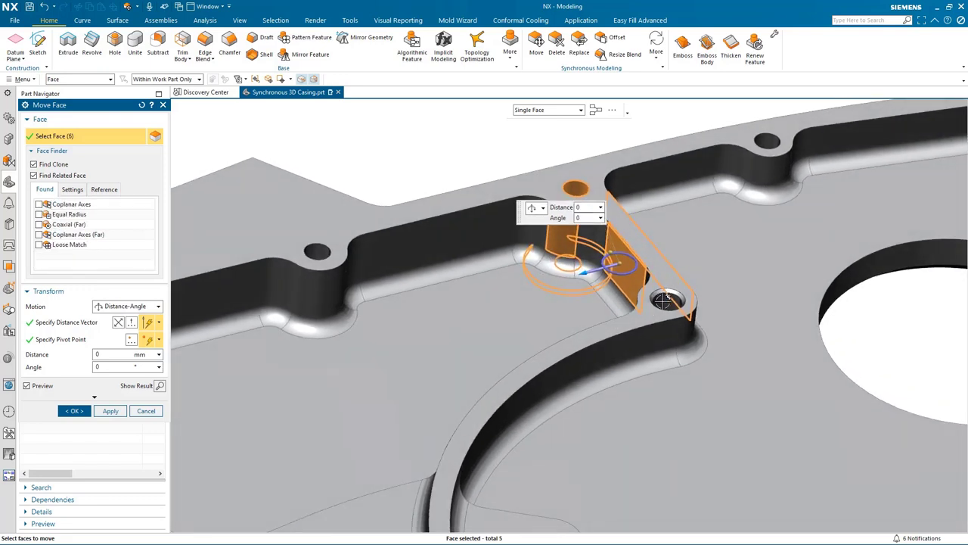
click(663, 300)
click(709, 284)
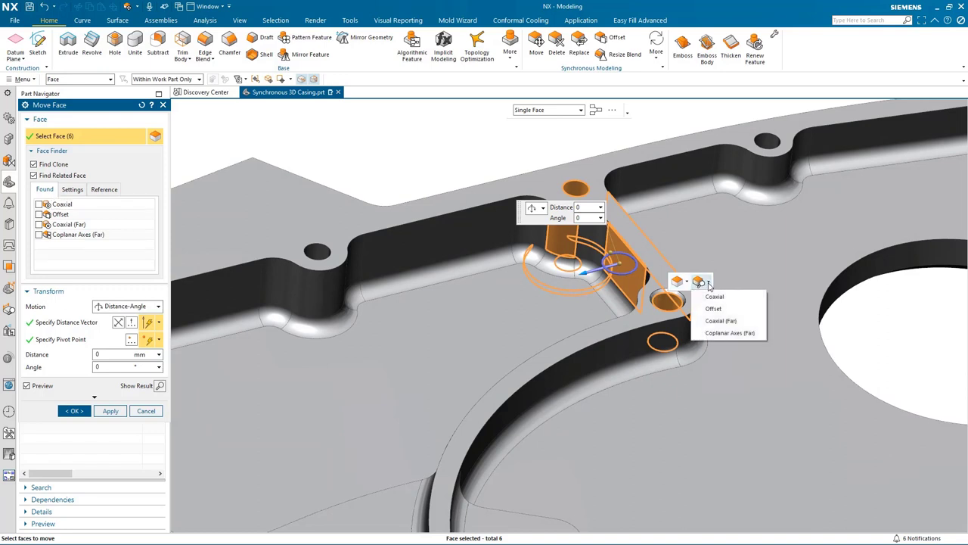
click(714, 296)
click(709, 286)
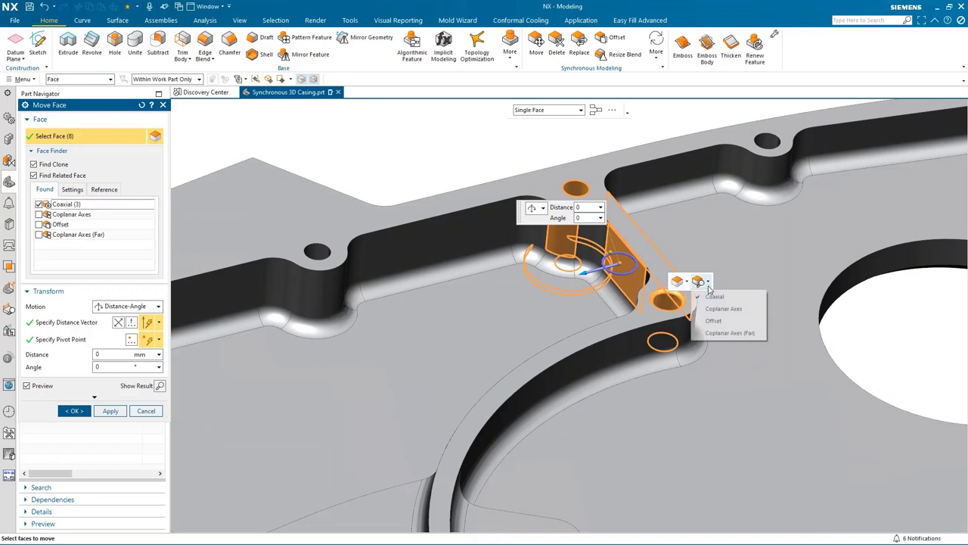
click(714, 320)
Step: Include the adjoining curved wall faces and move the straight wall with its holes 20 mm into the neighbouring pocket
middle_drag(744, 259, 571, 275)
drag(569, 275, 549, 276)
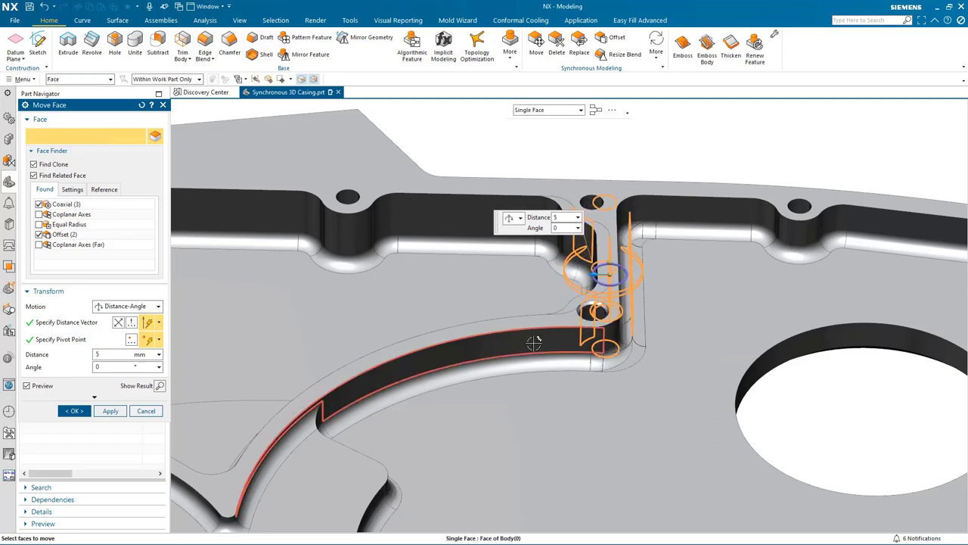
click(582, 342)
middle_drag(582, 341, 703, 218)
click(737, 307)
drag(703, 218, 671, 226)
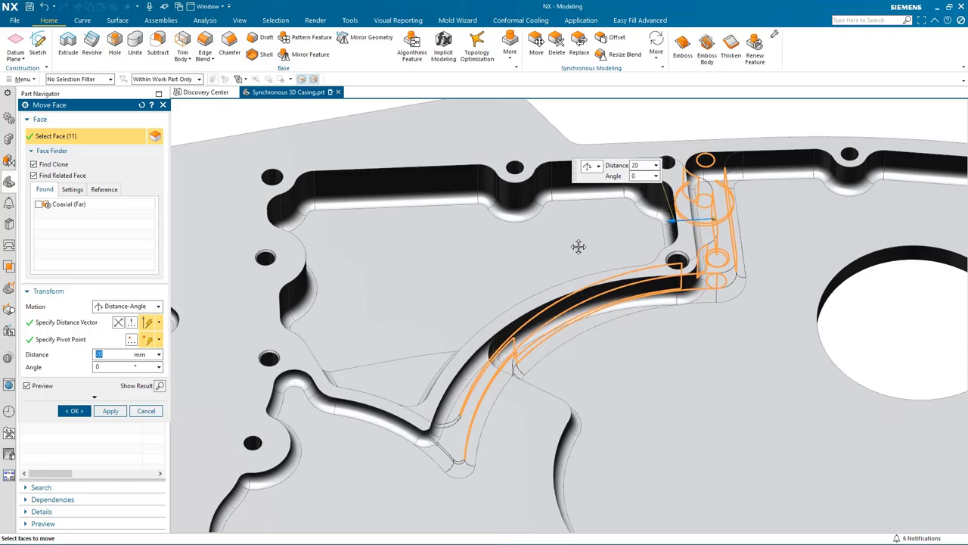
drag(583, 246, 572, 245)
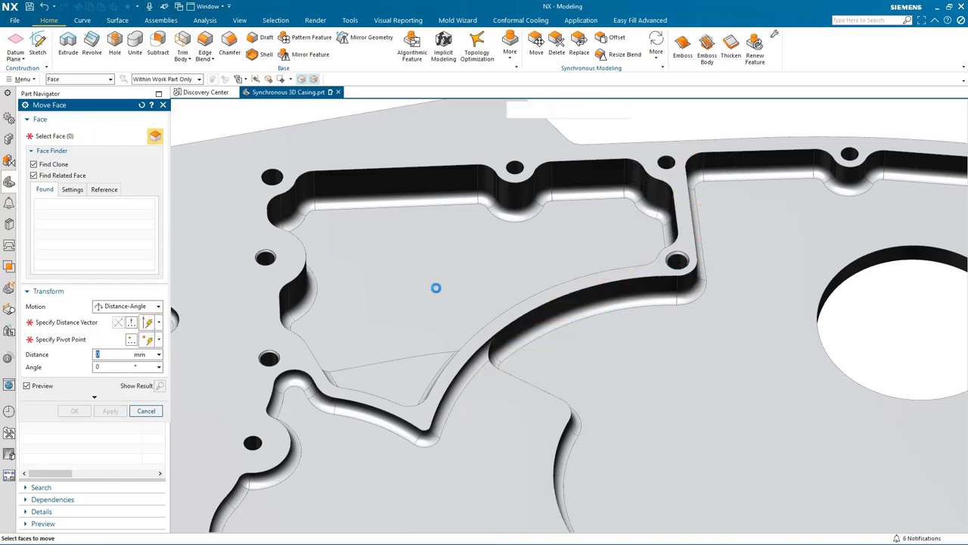
Step: Move the curved wall's pointed corner, its matching offset faces and the adjoining curved faces 23 mm towards the large bore with Move Face
scroll(436, 303, down, 5)
scroll(482, 299, down, 2)
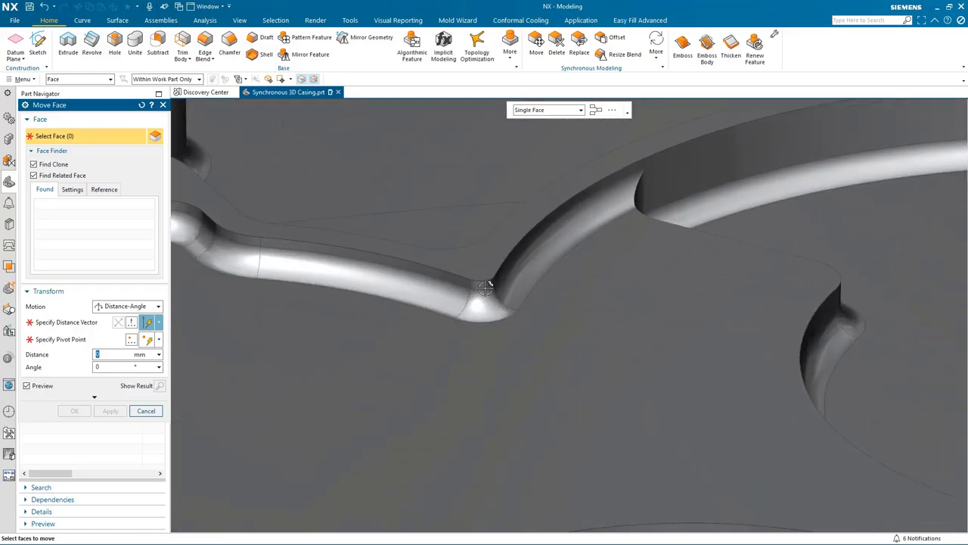
click(487, 284)
scroll(495, 272, down, 6)
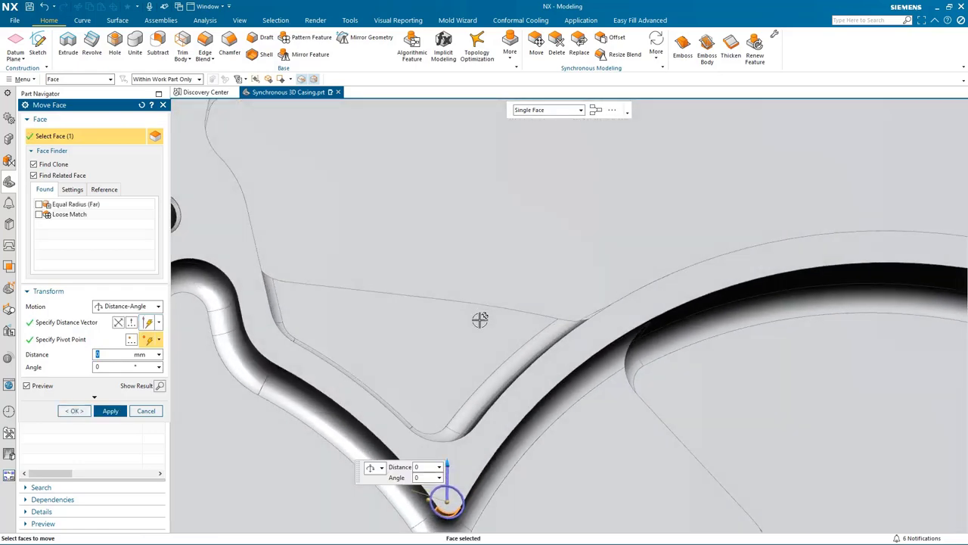
mouse_move(481, 318)
middle_down()
mouse_move(421, 352)
mouse_move(411, 342)
mouse_move(412, 311)
mouse_move(292, 290)
mouse_move(244, 302)
mouse_move(304, 255)
mouse_move(348, 272)
mouse_move(383, 257)
mouse_move(480, 285)
mouse_move(558, 266)
mouse_move(581, 343)
mouse_move(651, 270)
mouse_move(653, 233)
middle_up()
click(244, 303)
click(653, 233)
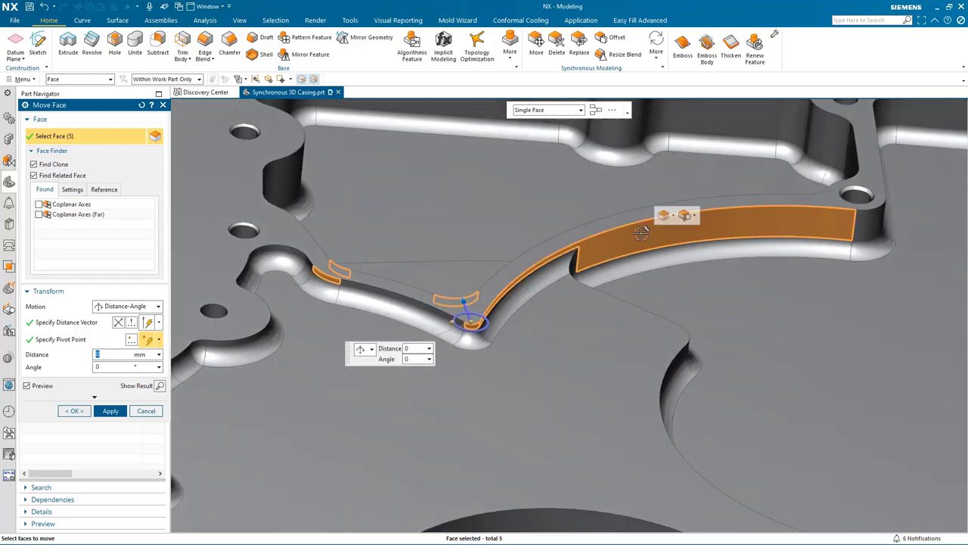
click(642, 230)
middle_drag(515, 344, 441, 300)
drag(441, 299, 445, 338)
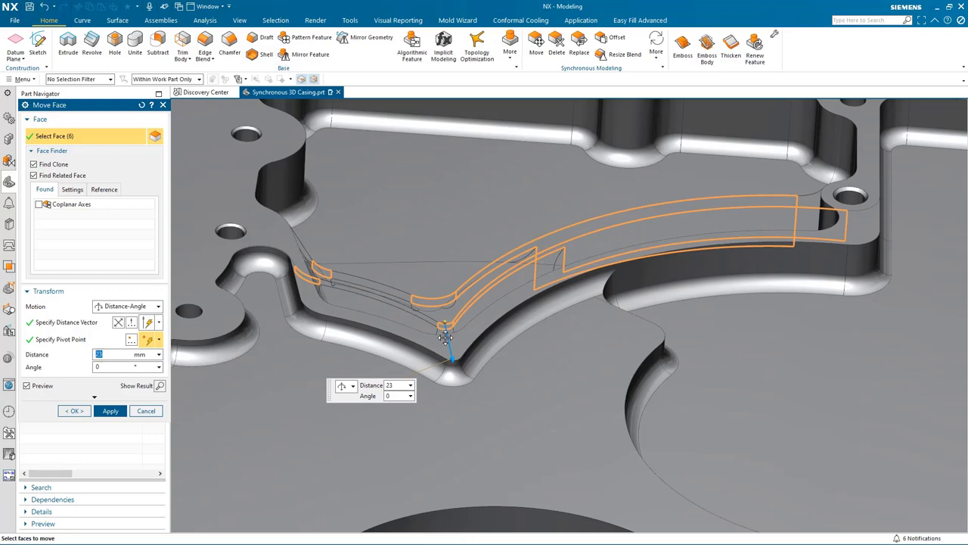
drag(446, 337, 445, 338)
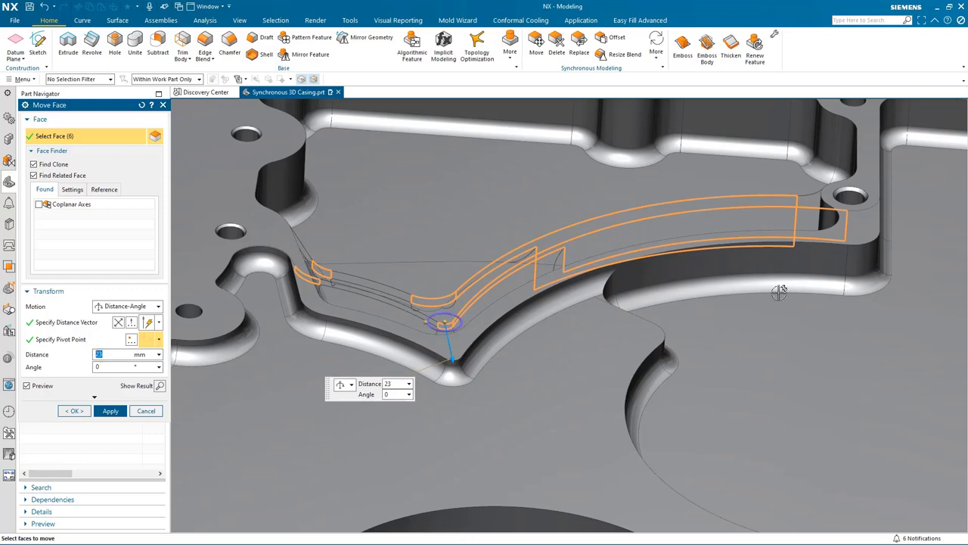
Step: Add the countersunk hole at the curved wall's end, its coaxial faces and the surrounding boss face to the move, with a distance of 19 mm
click(850, 198)
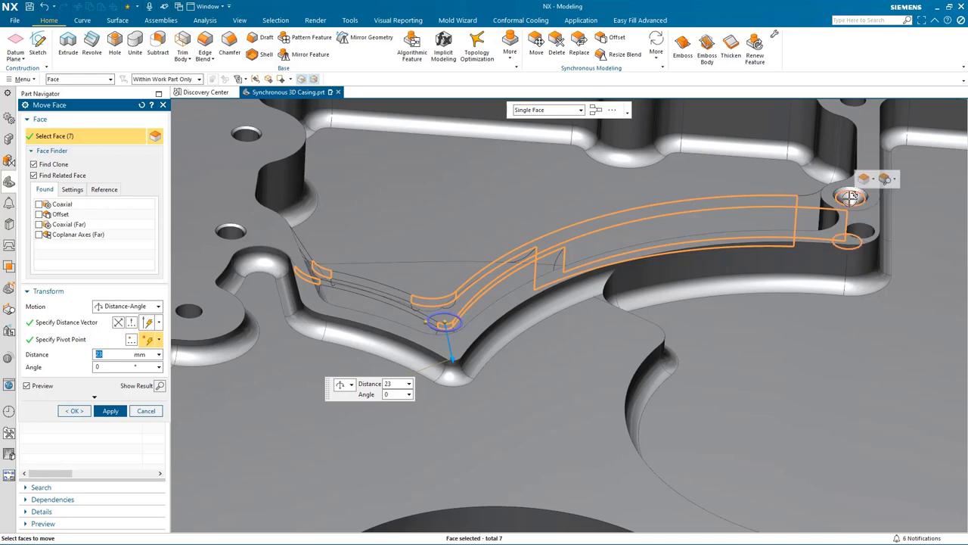
click(896, 179)
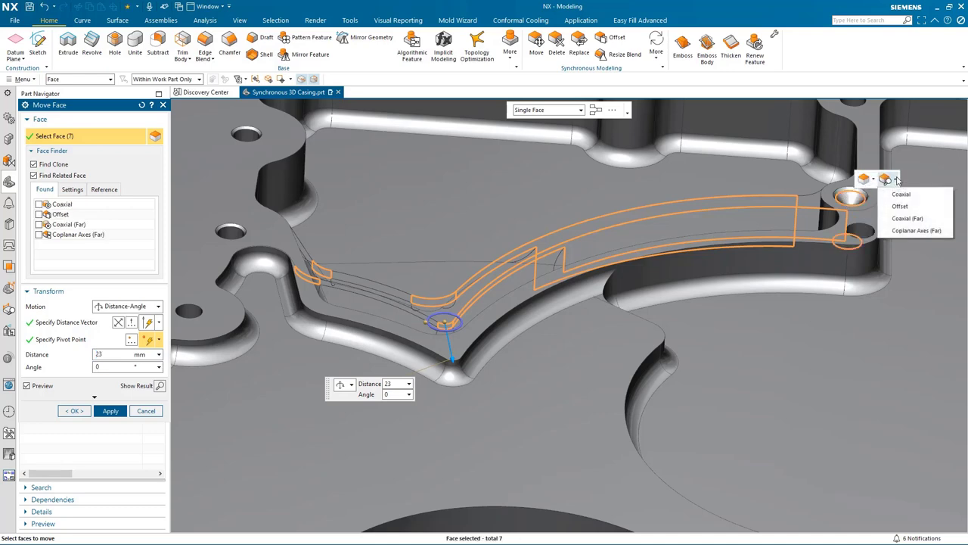
click(901, 192)
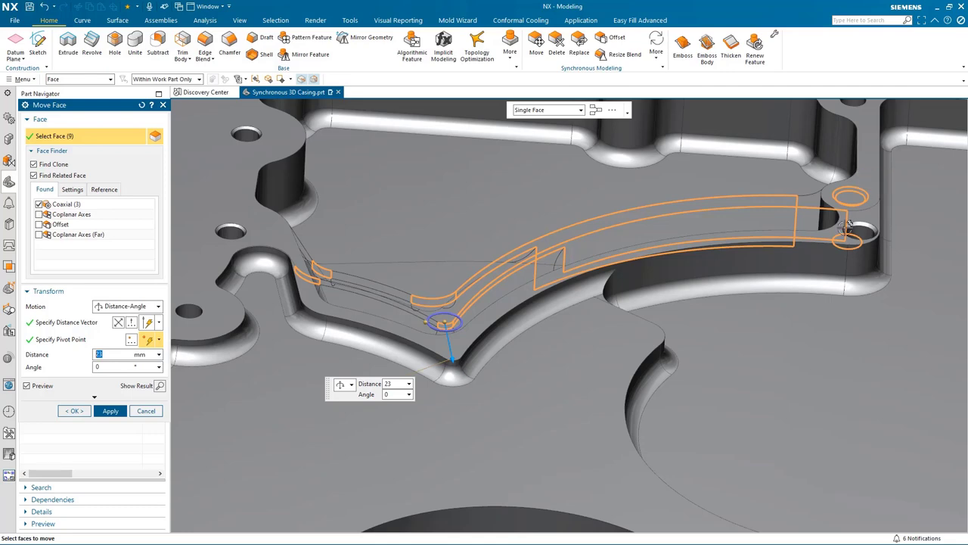
middle_drag(468, 341, 428, 352)
mouse_move(448, 357)
mouse_down()
mouse_move(442, 322)
mouse_move(440, 350)
mouse_up()
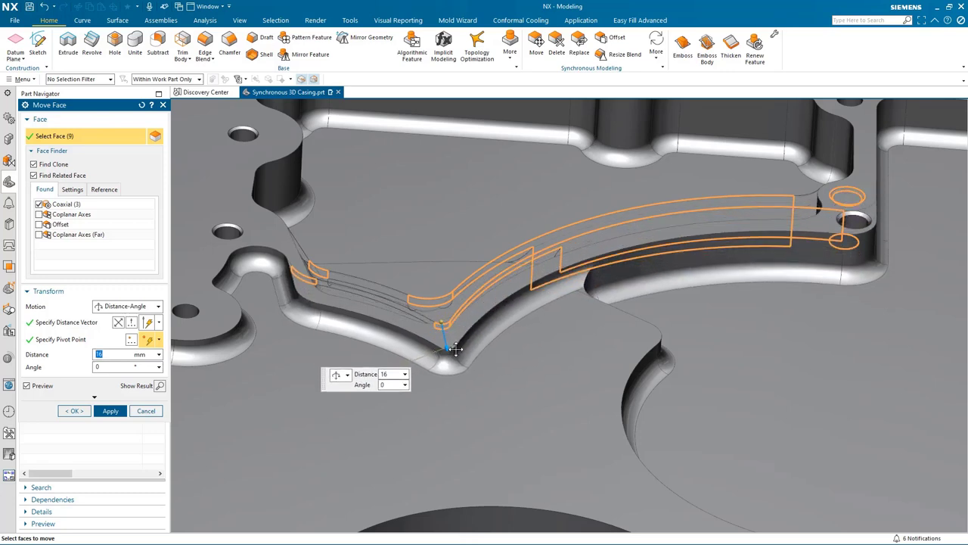
click(872, 206)
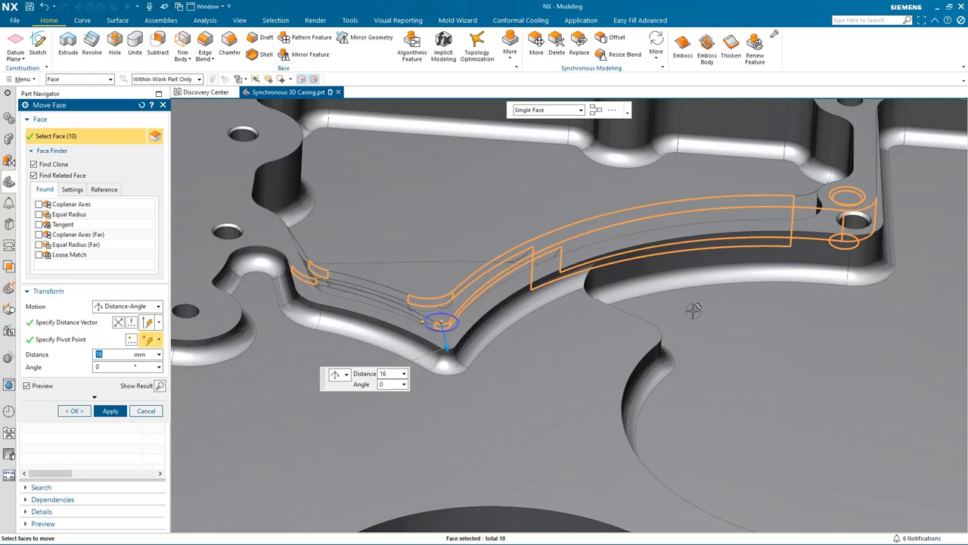
drag(448, 348, 441, 354)
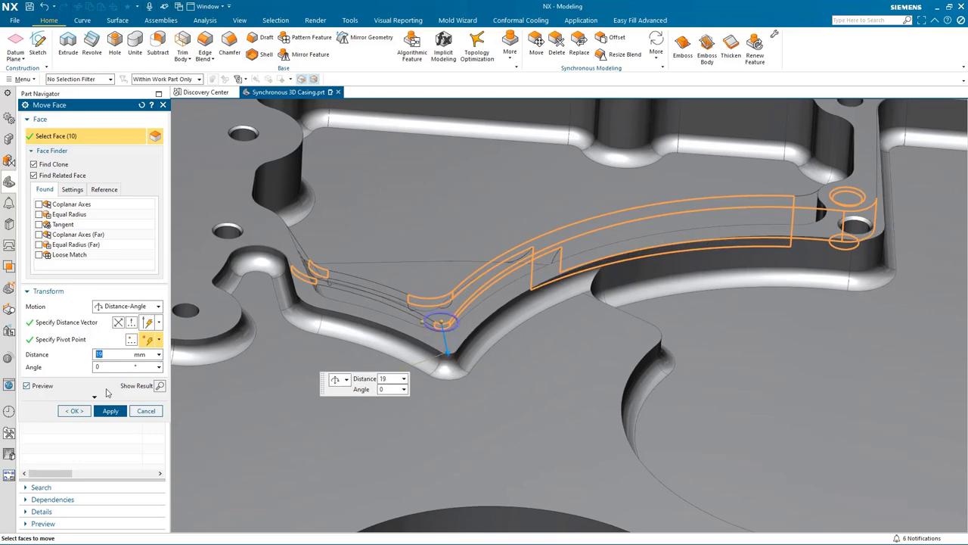
click(73, 411)
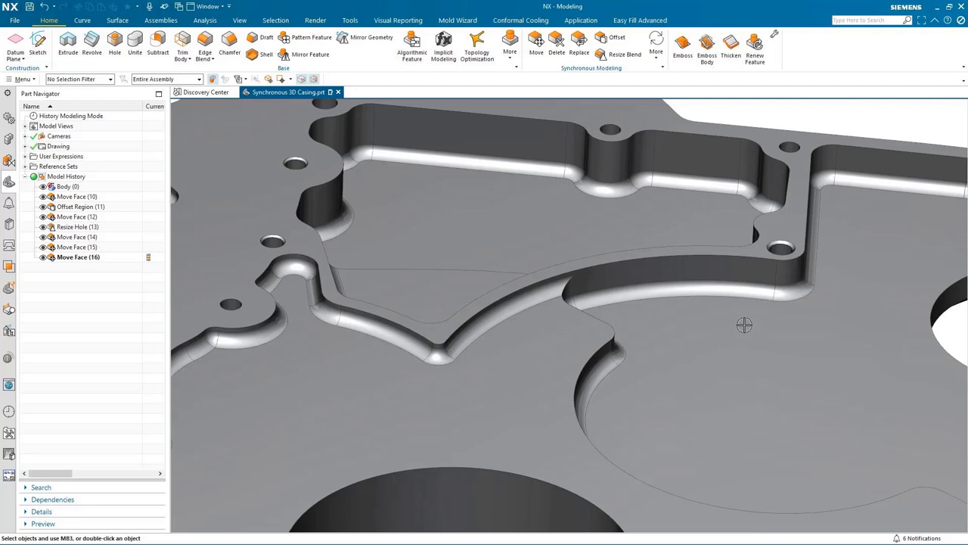
Step: Resize the 2 x 2 hole pattern on the casing's flat outer side to pitch distances of 51 mm and 41 mm
key(Home)
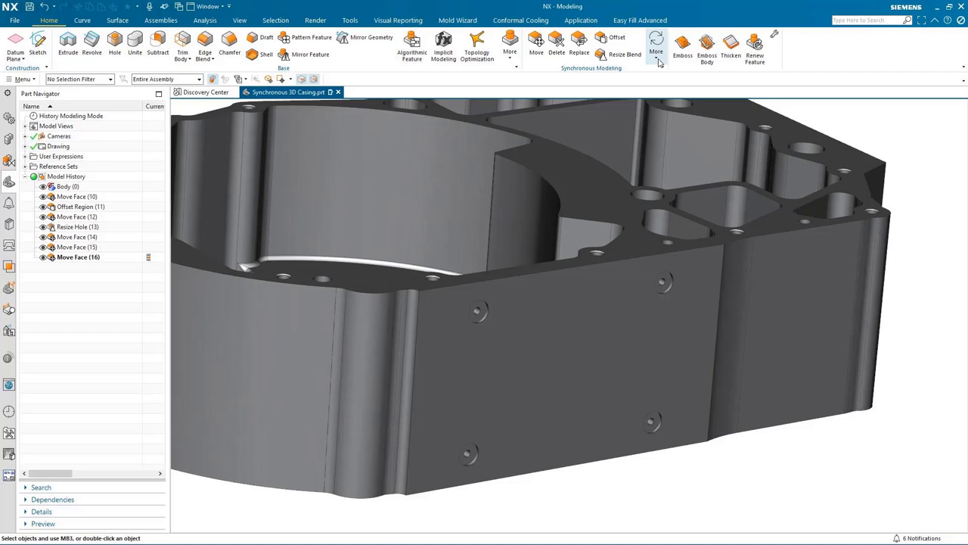
click(657, 55)
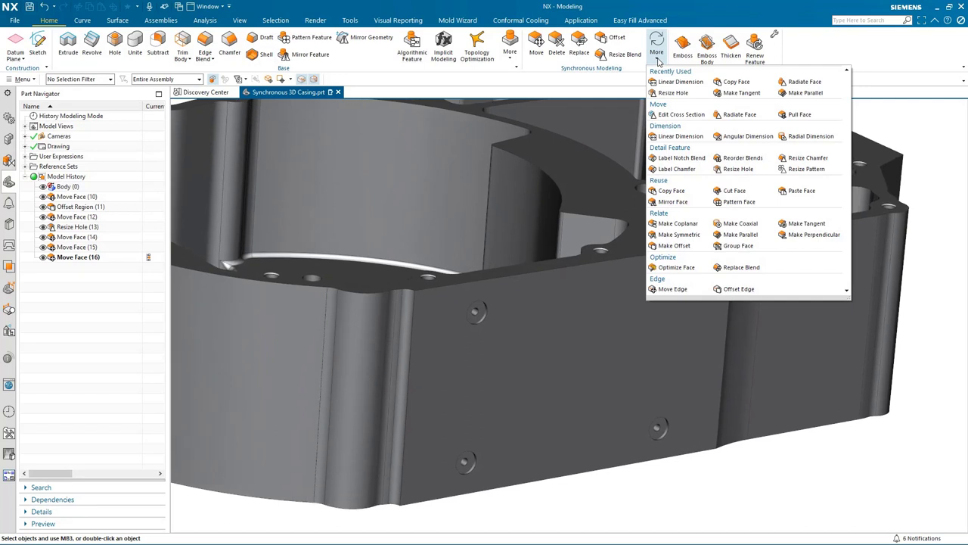
click(803, 169)
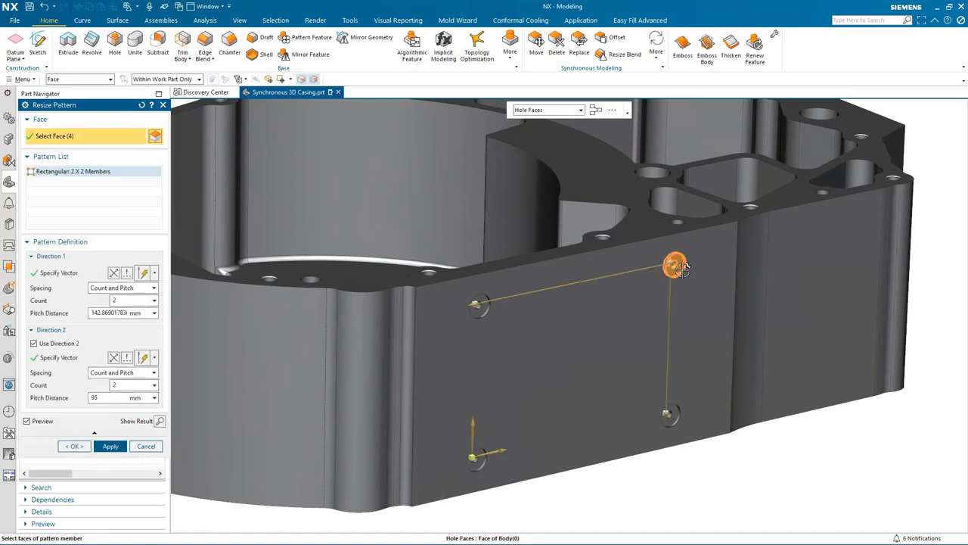
middle_drag(685, 267, 543, 276)
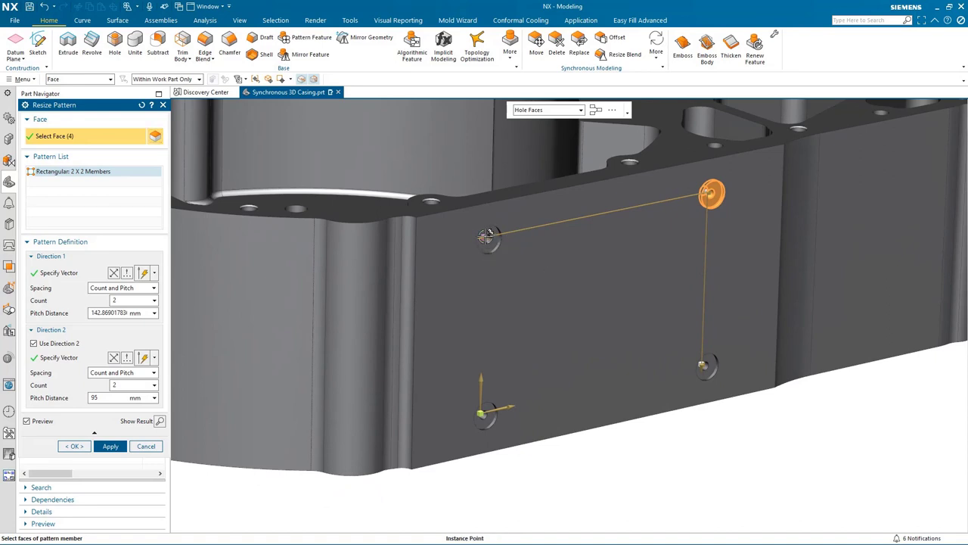
drag(485, 237, 631, 231)
drag(692, 330, 704, 270)
middle_drag(648, 466, 648, 69)
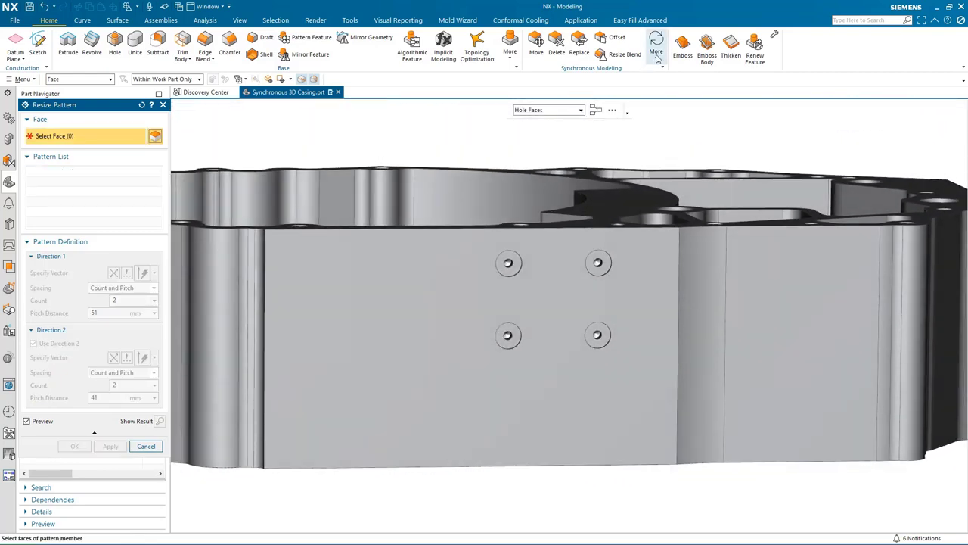
Step: Copy the four countersunk holes of the 2 x 2 pattern 100 mm along the casing's flat outer side with Copy Face, pasting the copied faces
click(656, 53)
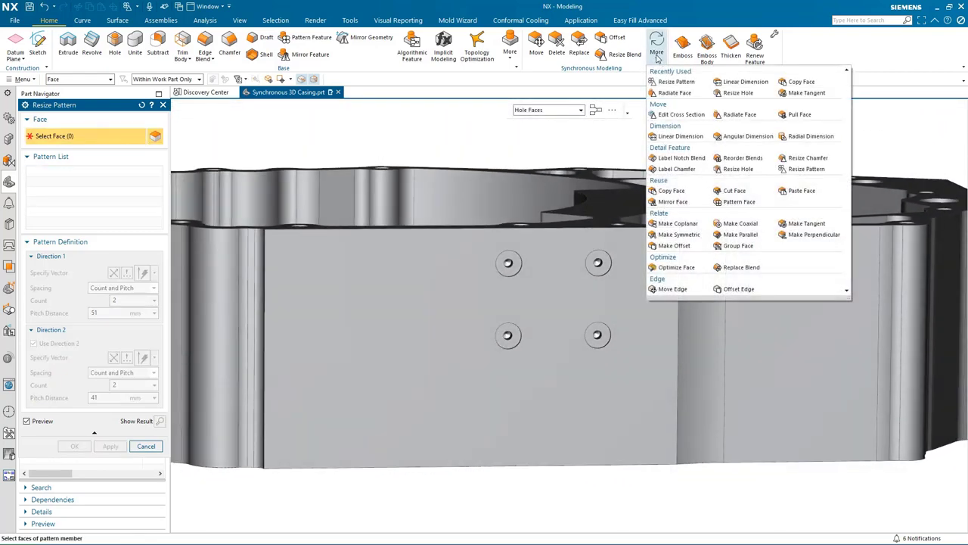
click(668, 190)
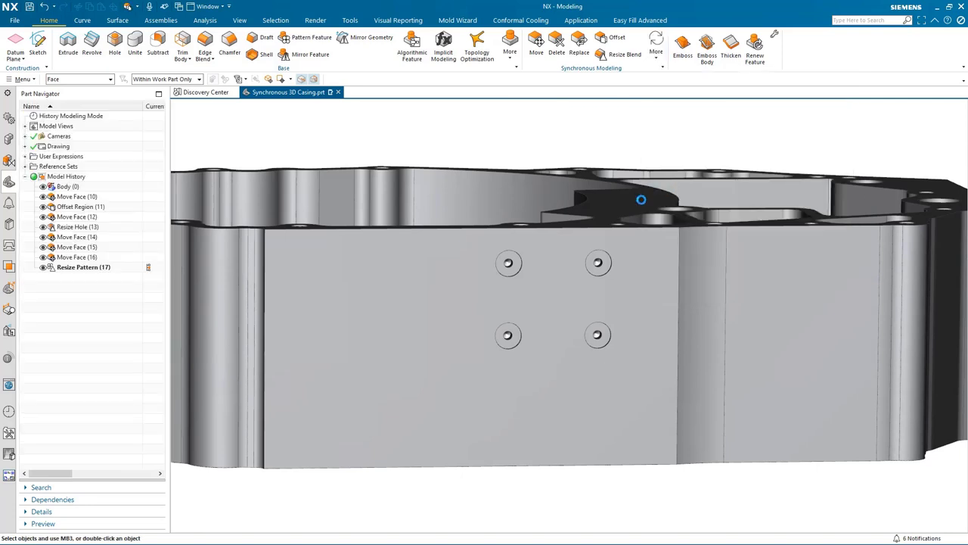
click(510, 263)
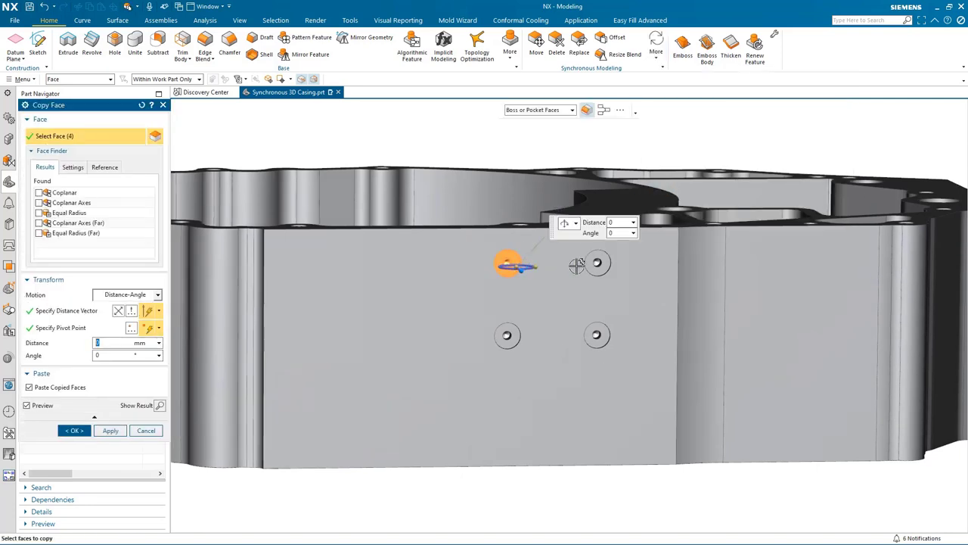
click(597, 262)
click(595, 333)
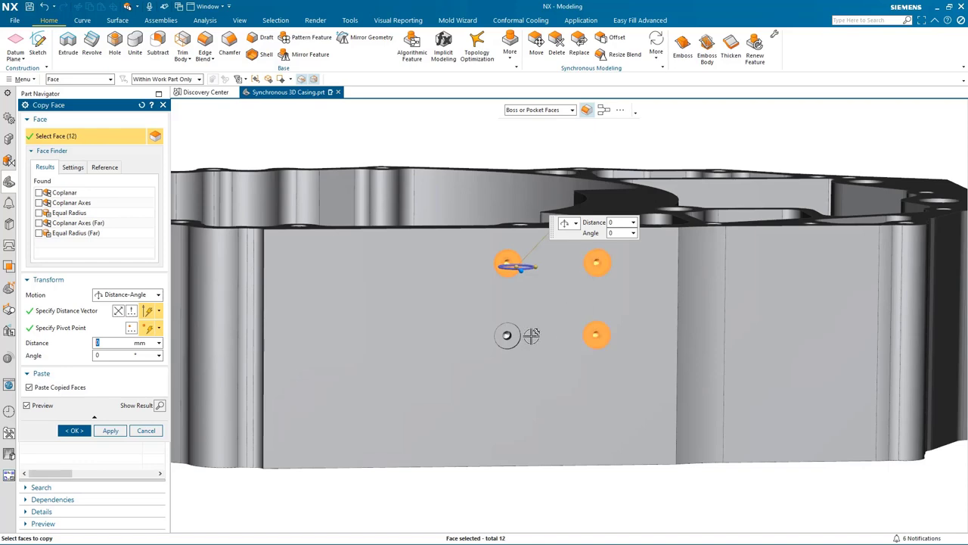
click(510, 335)
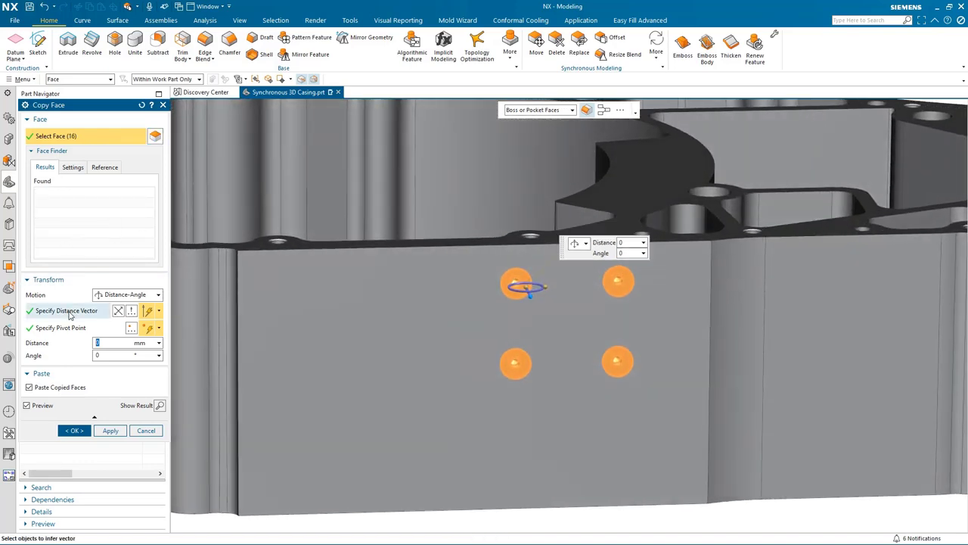
click(70, 311)
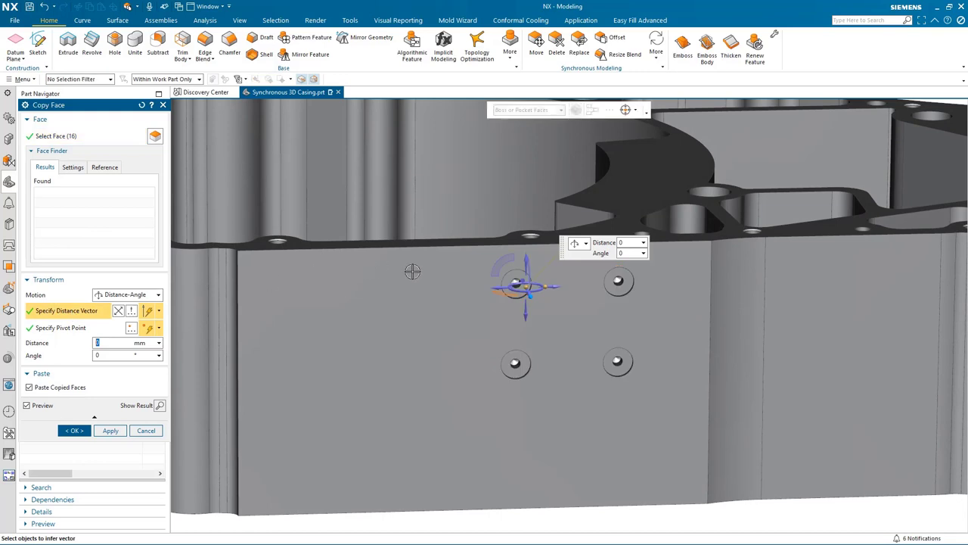
click(493, 289)
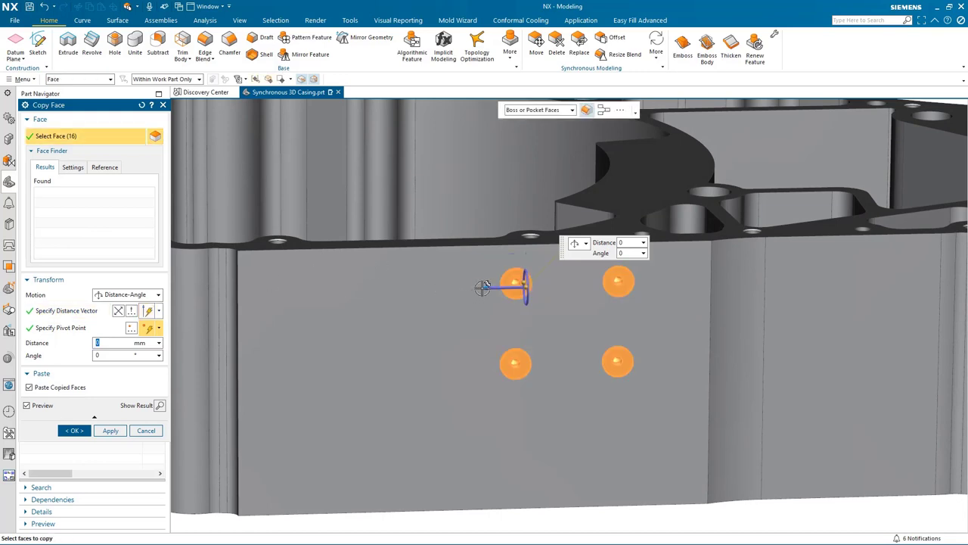
drag(471, 288, 274, 286)
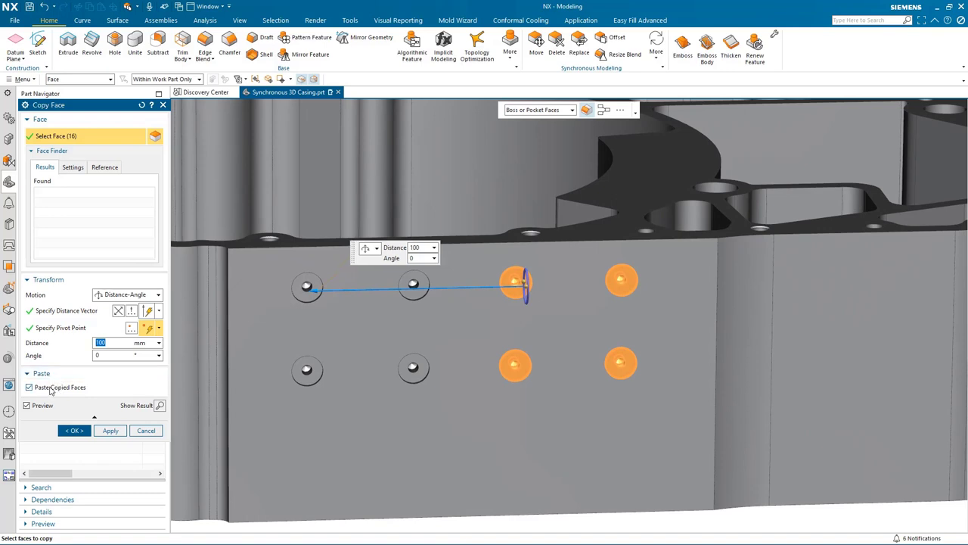
click(68, 430)
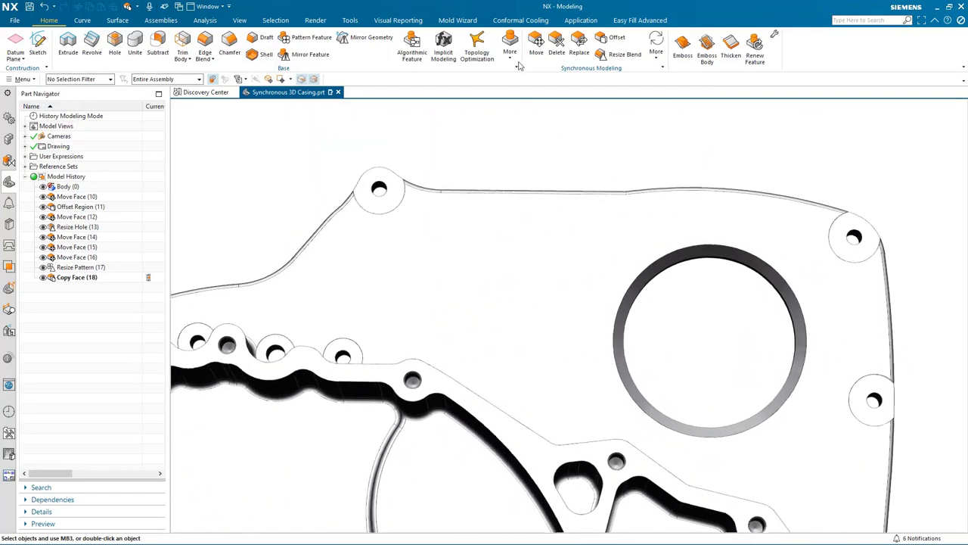
Step: Move the outer flange's corner boss, its hole and adjoining blend faces 19 mm along the straight upper edge with Move Face
drag(324, 144, 471, 210)
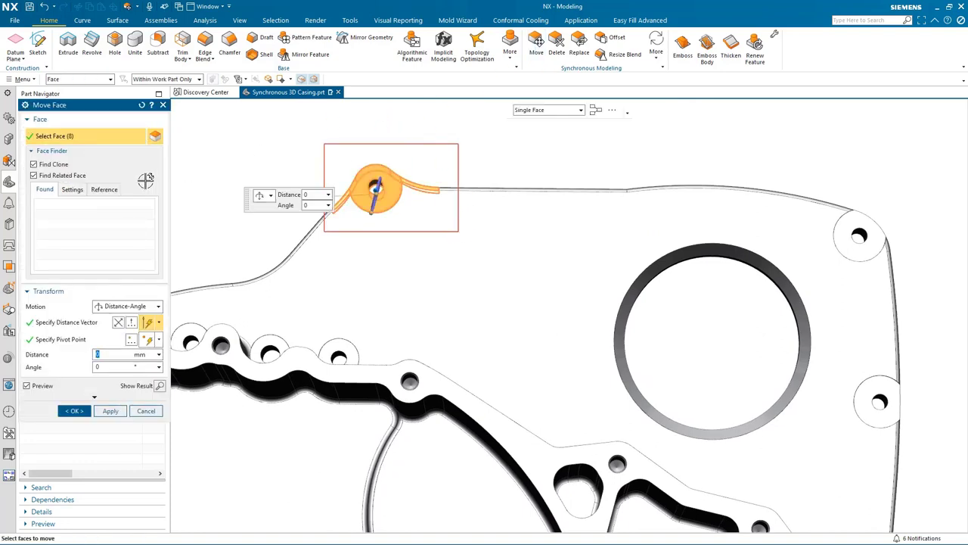
click(83, 324)
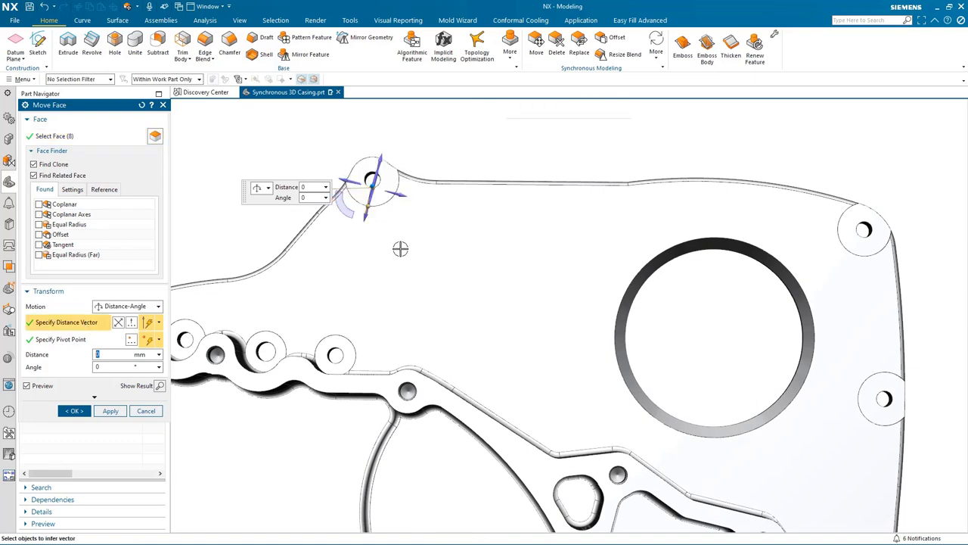
click(589, 184)
drag(632, 184, 664, 194)
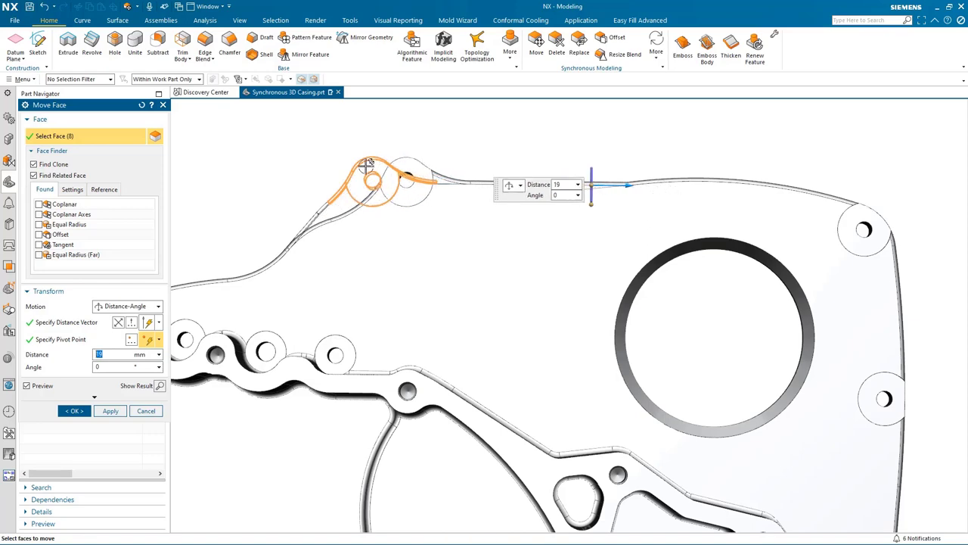
middle_click(287, 163)
key(Home)
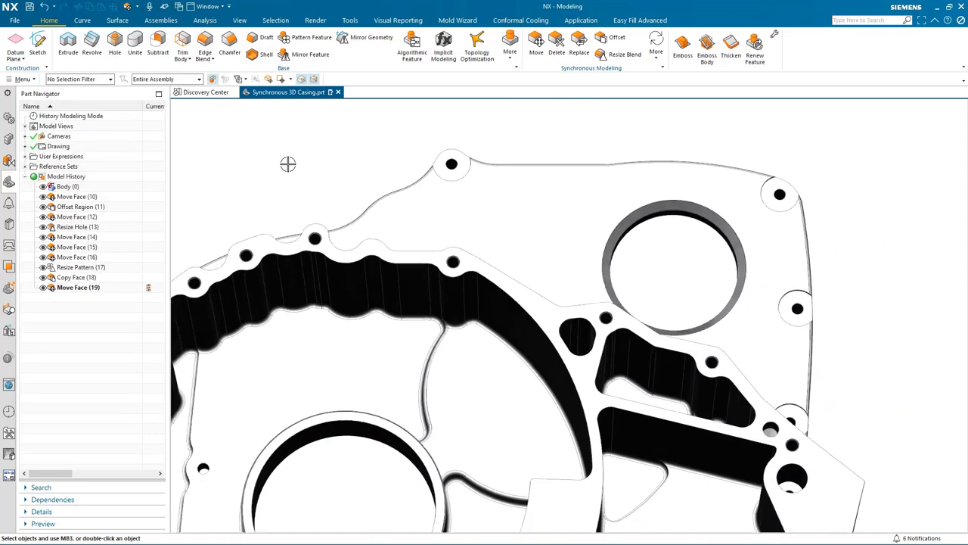
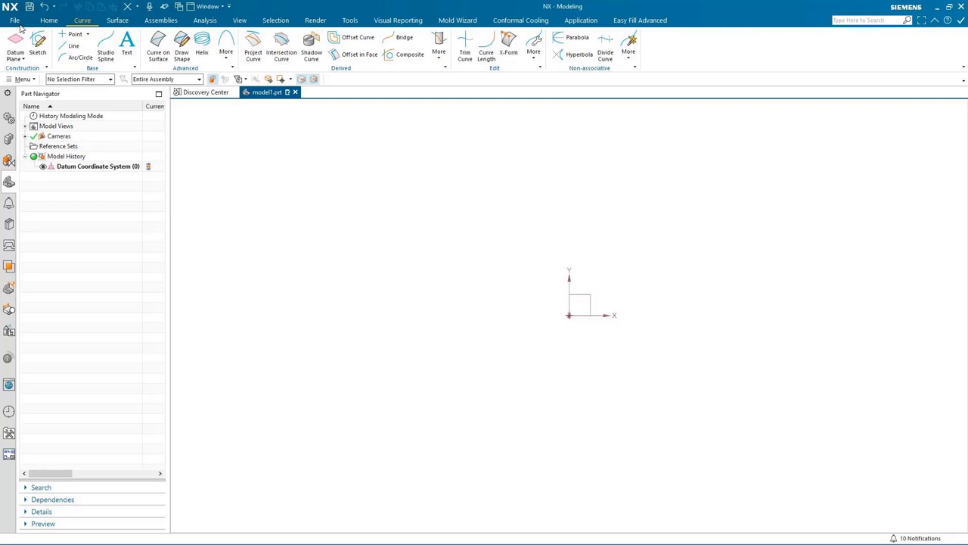
Step: Import the AutoCAD drawing sketch_casting_dxf_2.dxf into the work part of model1.prt, previewing it before completing the import
click(17, 21)
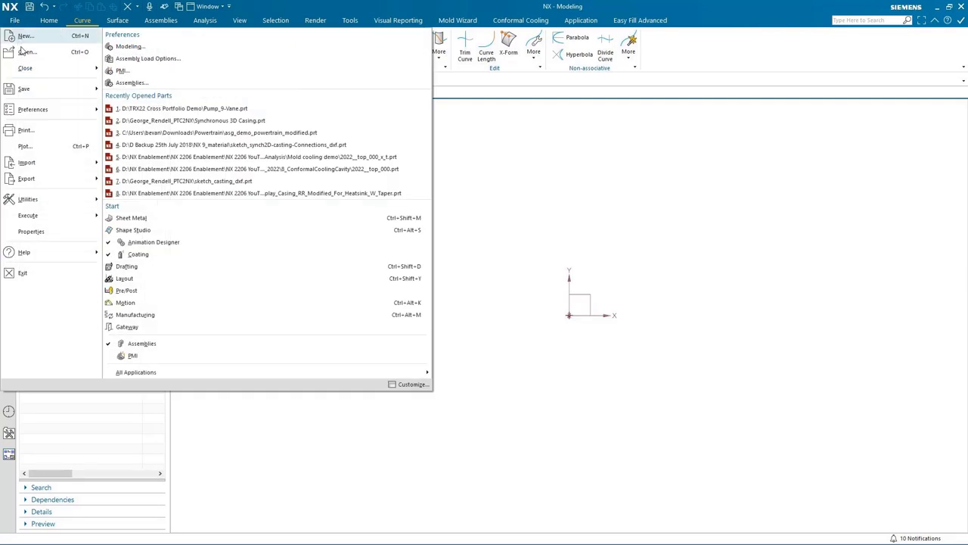
mouse_move(32, 164)
click(125, 151)
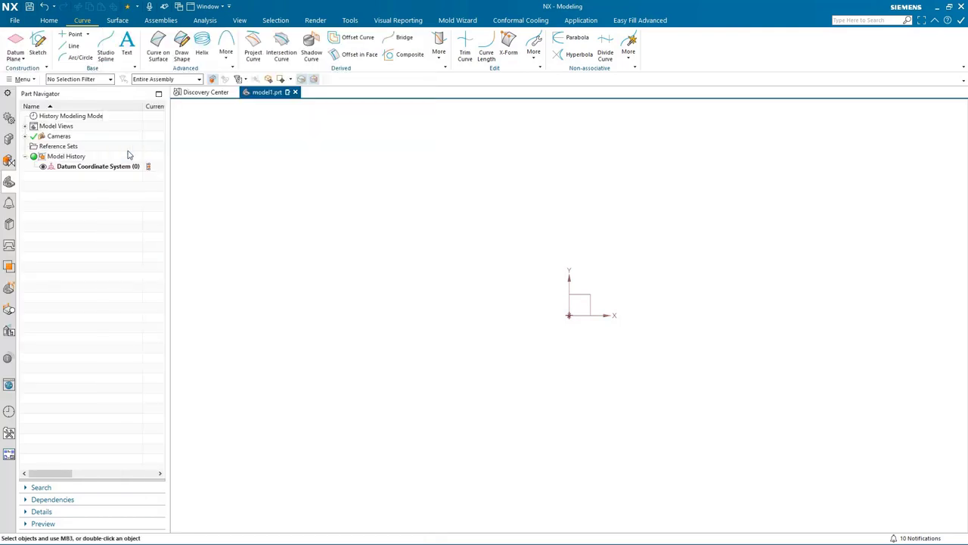
click(390, 188)
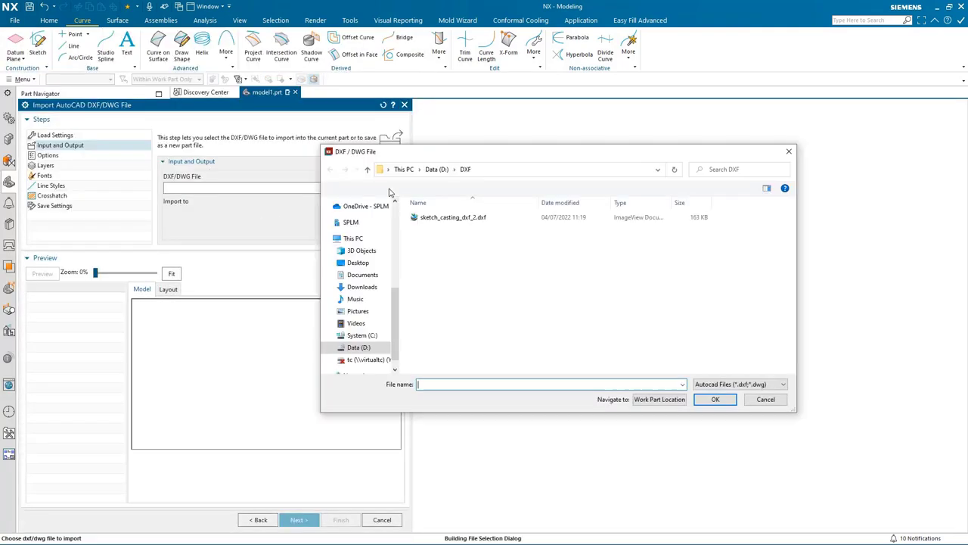
click(435, 218)
click(715, 399)
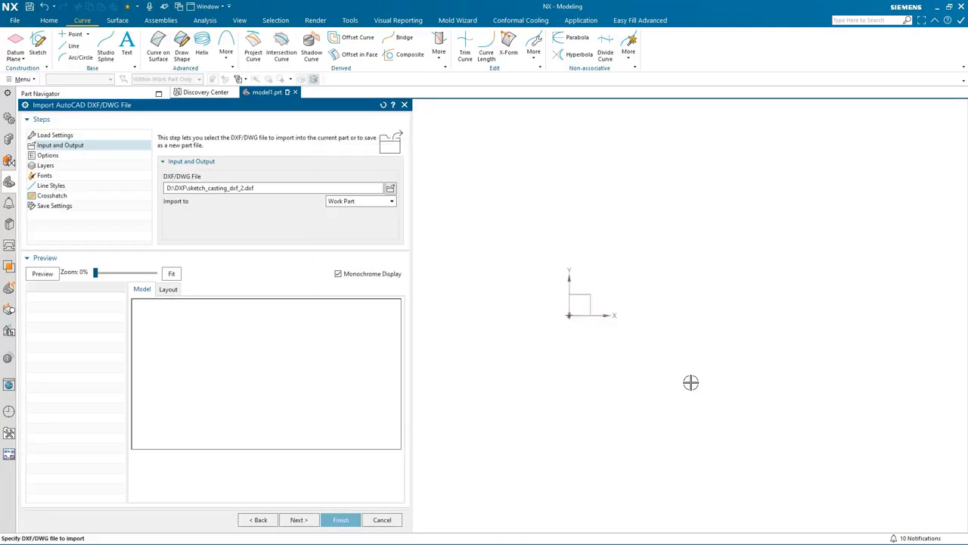
click(42, 273)
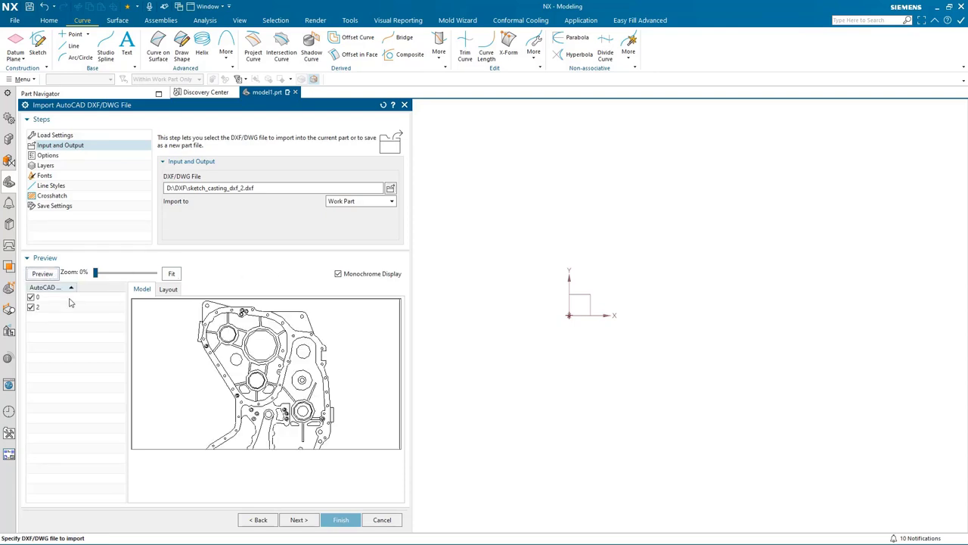
click(341, 520)
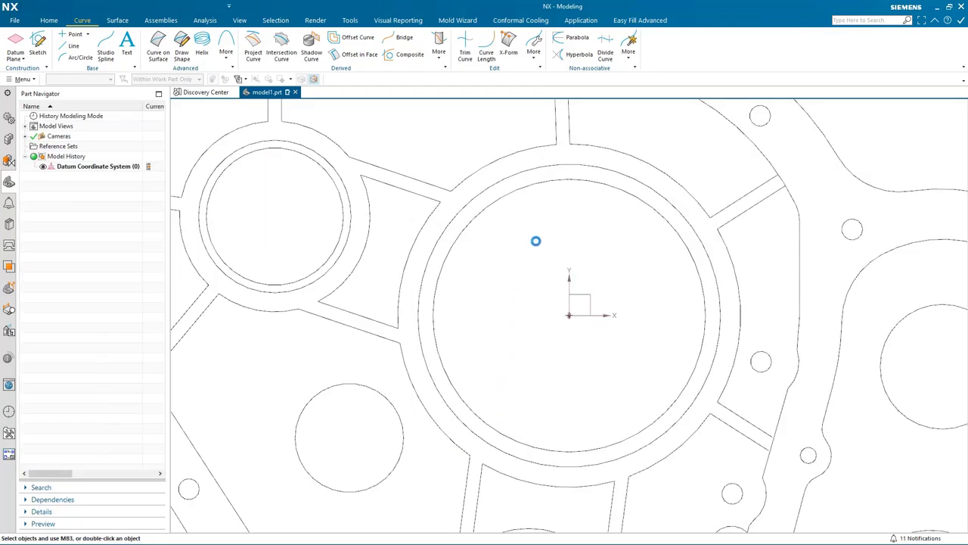
scroll(567, 218, down, 1)
key(ctrl+f)
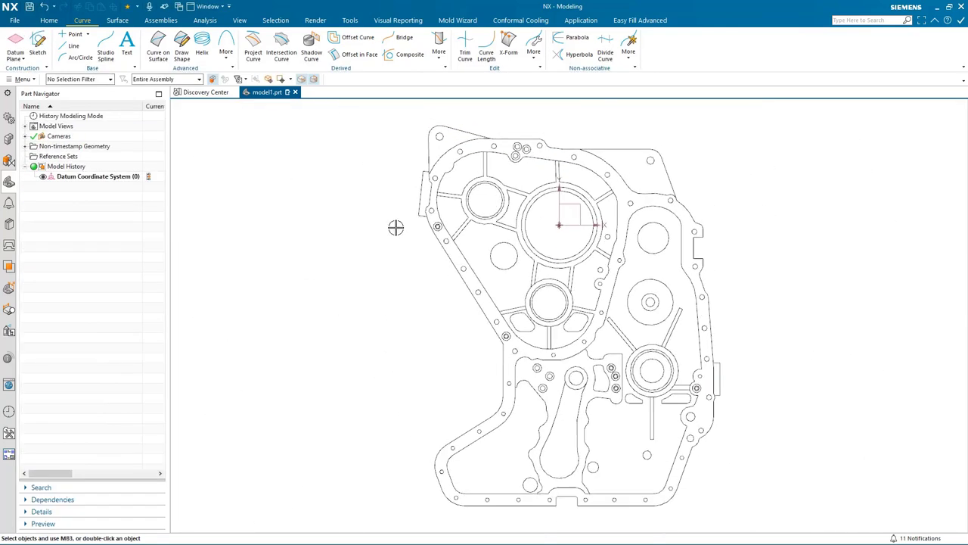
Step: Optimize all imported 2D curves into a sketch on the default coordinate system with a 0.0100 distance threshold and 0.500° angle threshold
click(629, 64)
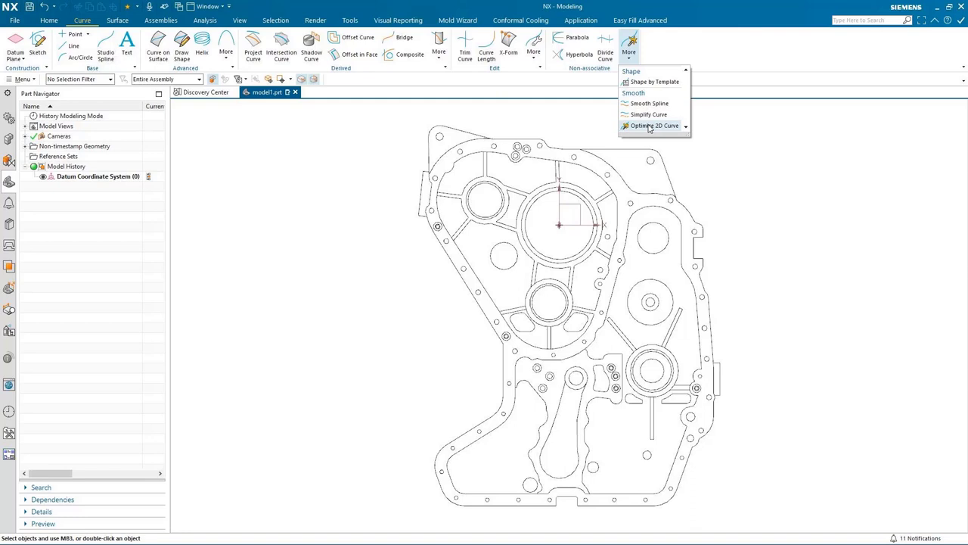
click(648, 125)
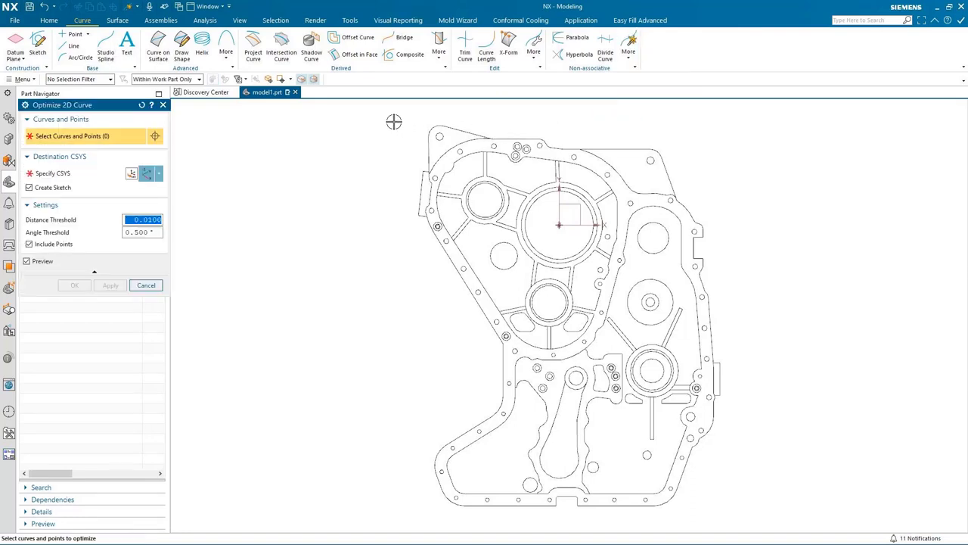
mouse_move(386, 117)
mouse_down()
mouse_move(610, 368)
mouse_move(759, 515)
mouse_up()
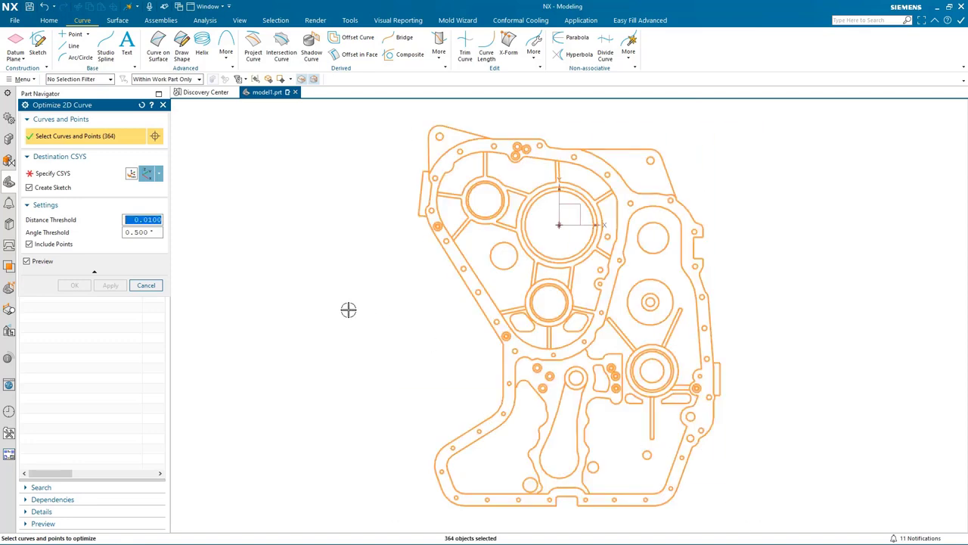
click(60, 176)
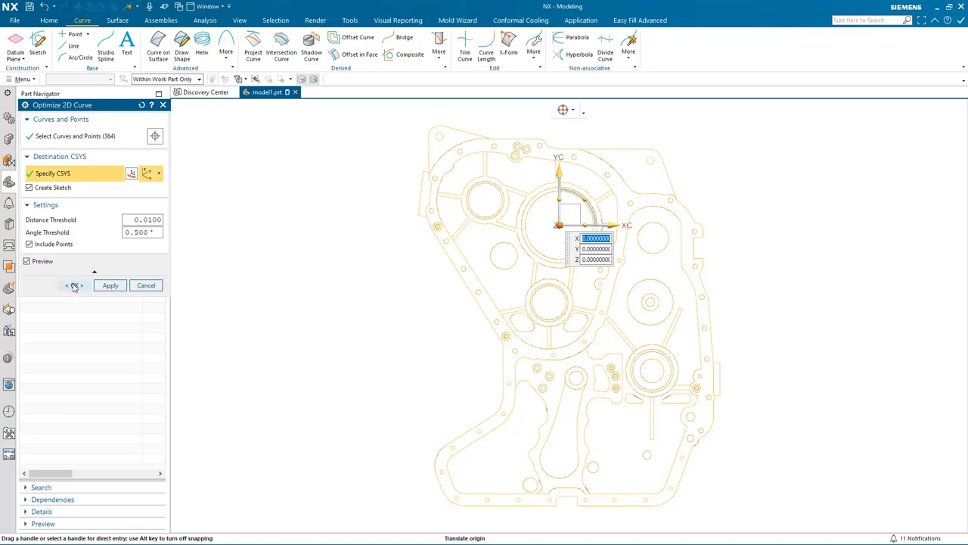
click(75, 285)
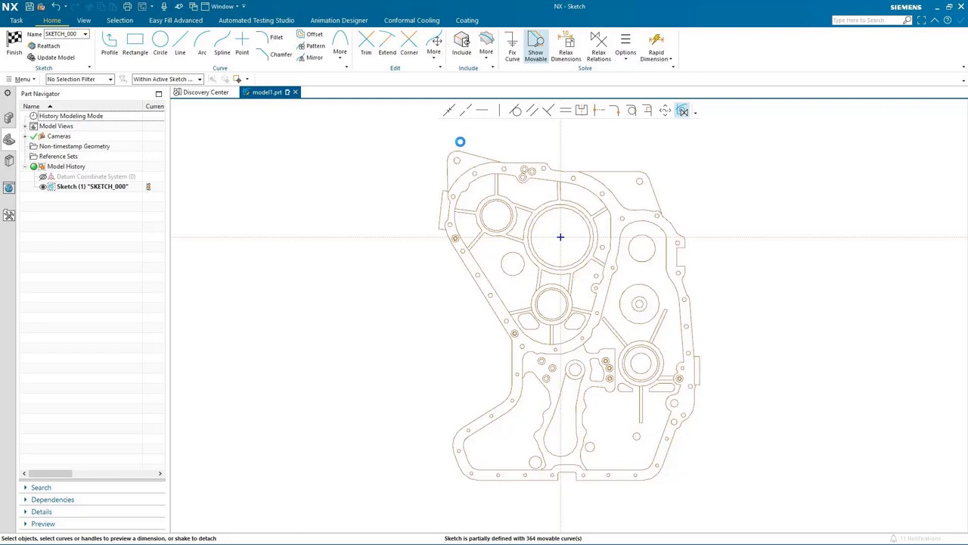
Step: Shift the rounded corner of the casing outline's upper-left mounting lug inward with its hole, and set the corner arc's radius to 30
scroll(458, 142, up, 5)
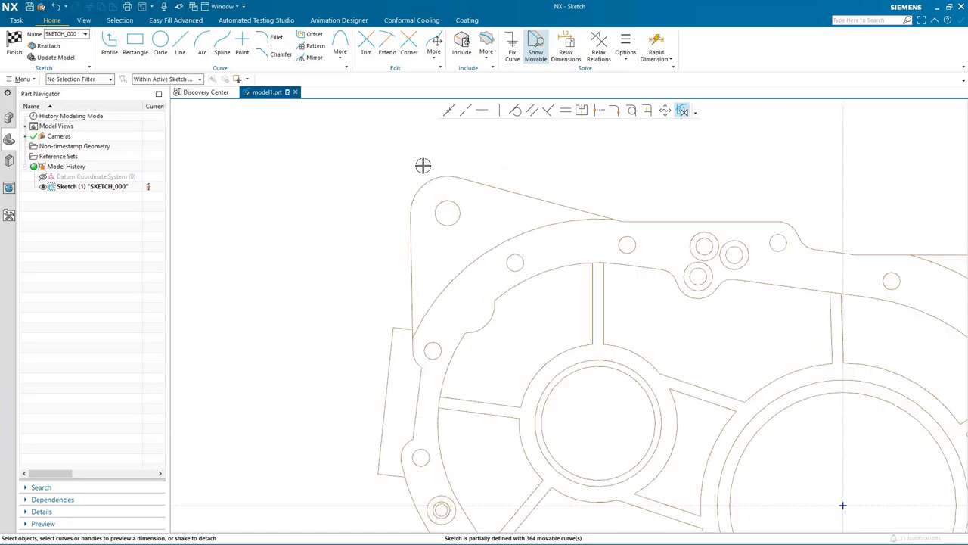
mouse_move(421, 164)
mouse_down()
mouse_move(386, 168)
mouse_move(478, 144)
mouse_up()
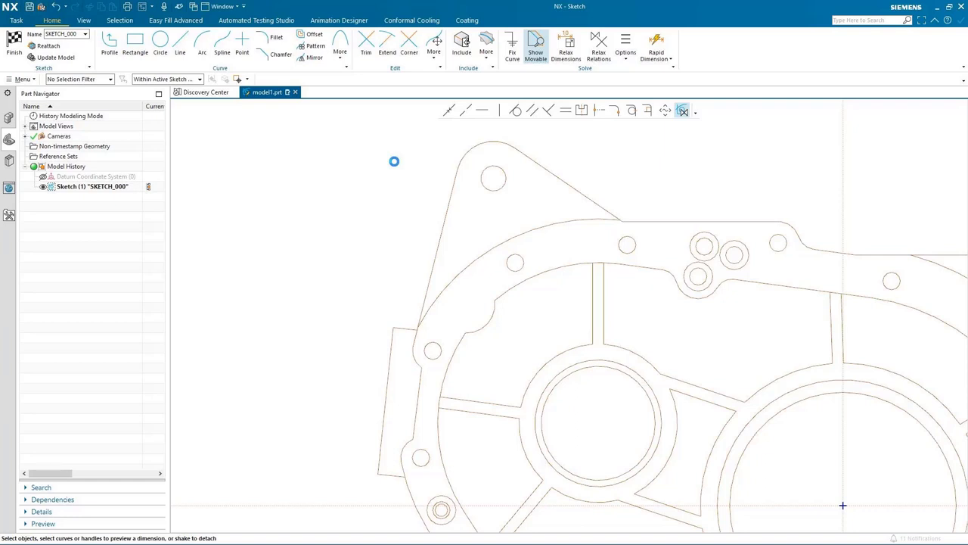
click(456, 150)
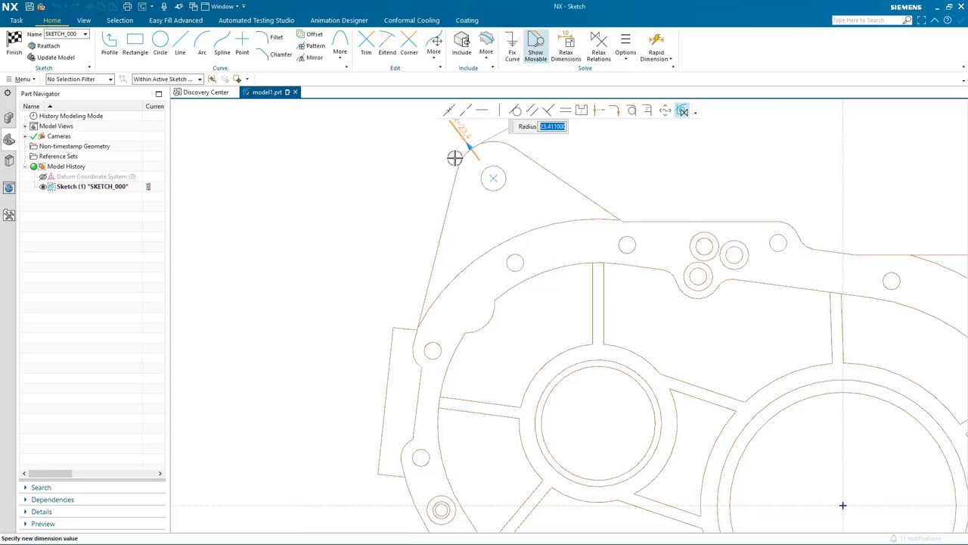
text(31)
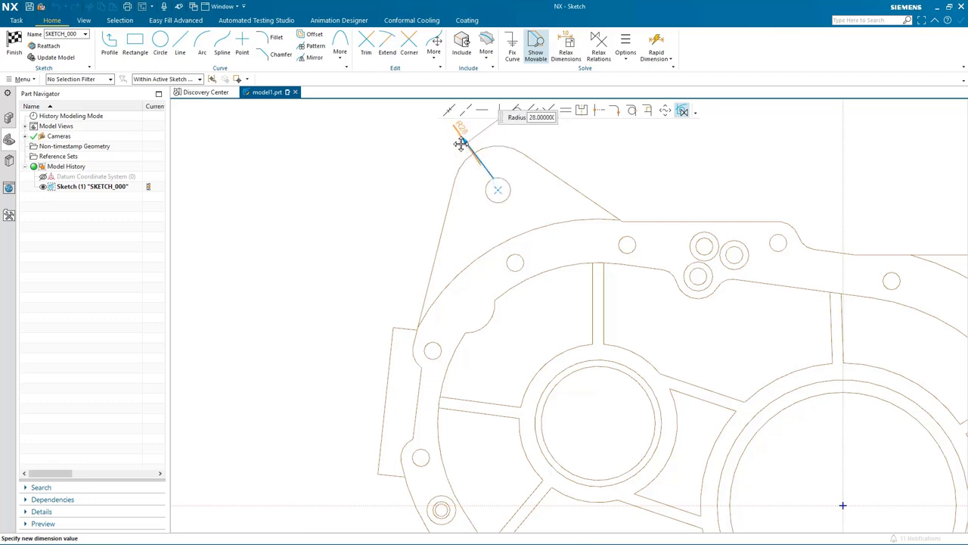
text(30)
key(Return)
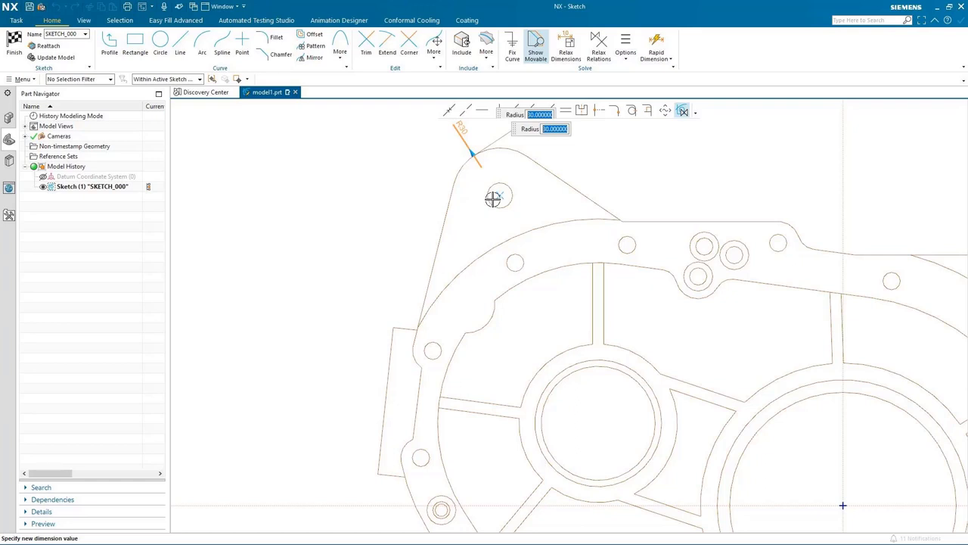
Step: Vary the mounting lug's corner radius dynamically and leave it at 22
drag(491, 192, 502, 214)
text(29)
key(Return)
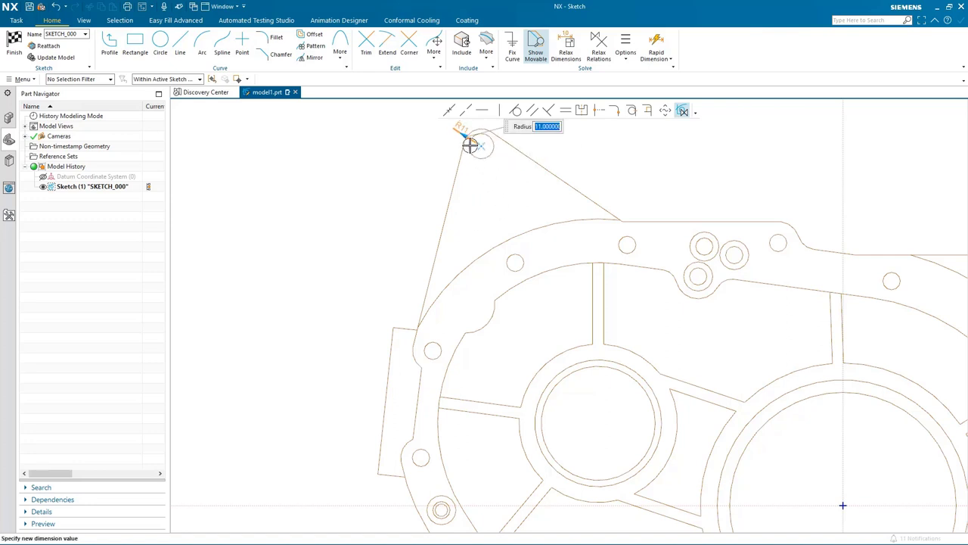
drag(470, 145, 423, 147)
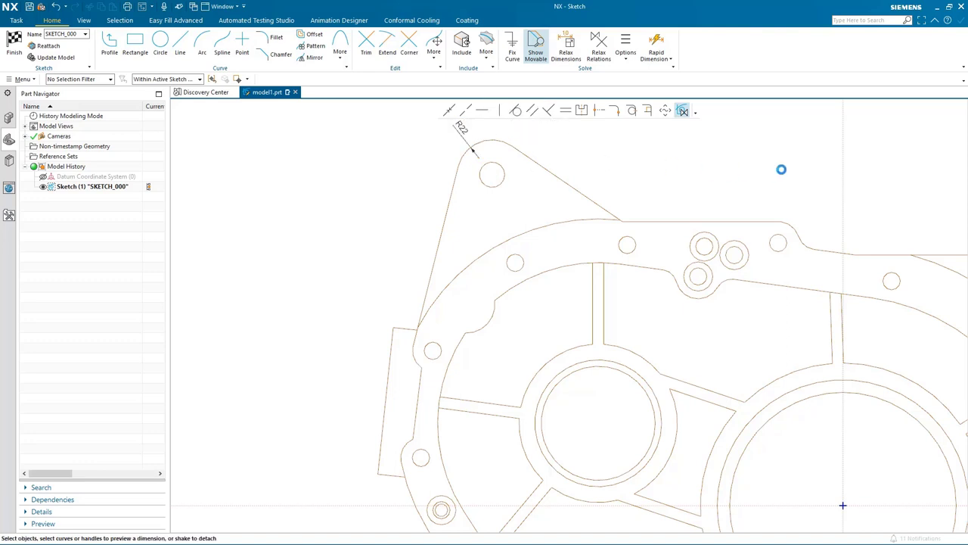
Step: Dimension the mounting lug's corner arc centre horizontally from the sketch vertical axis and adjust the distance dynamically to 197
click(842, 160)
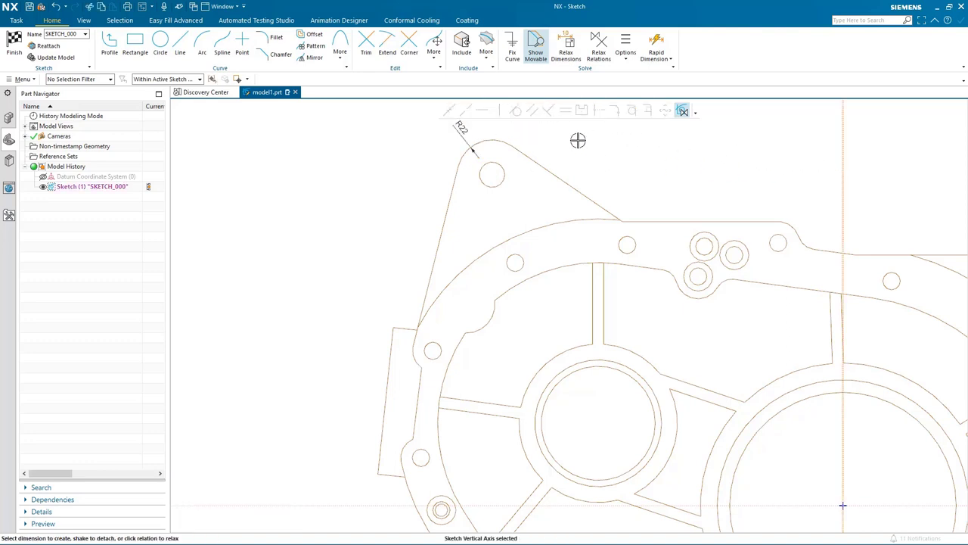
click(492, 139)
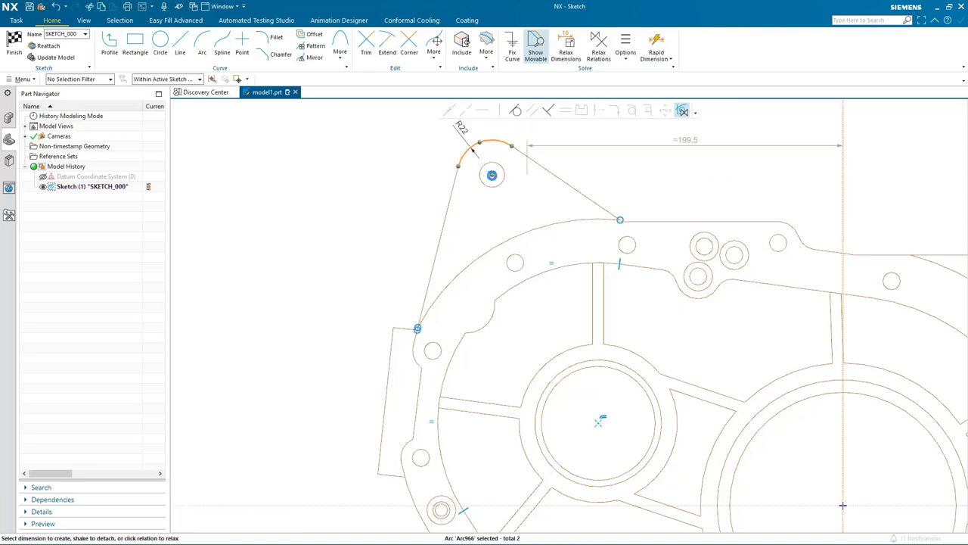
click(683, 179)
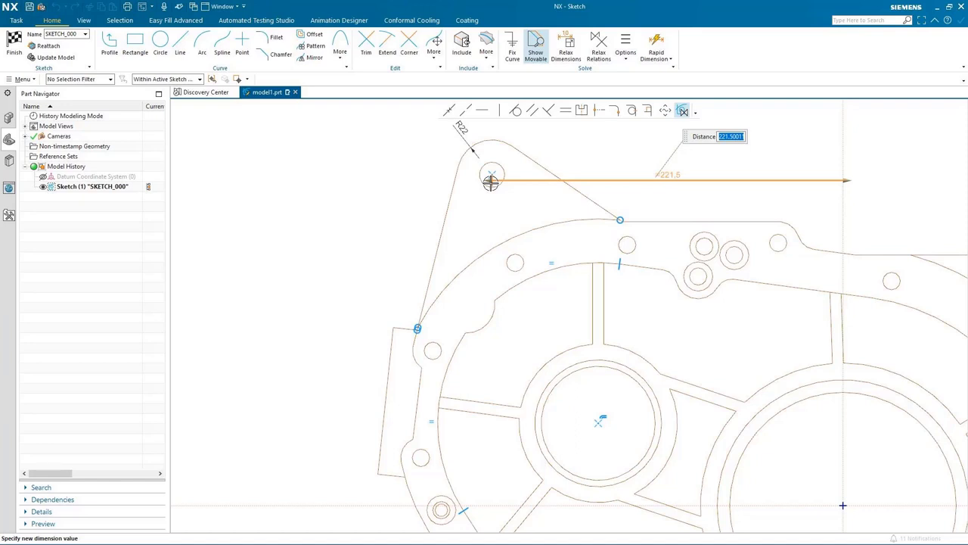
mouse_move(490, 181)
mouse_down()
mouse_move(464, 180)
mouse_move(527, 180)
mouse_up()
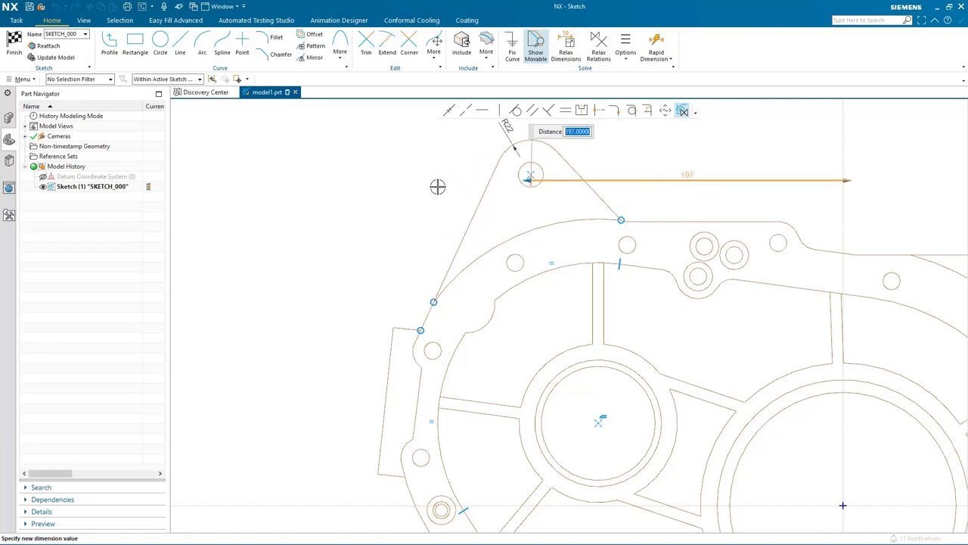
key(Return)
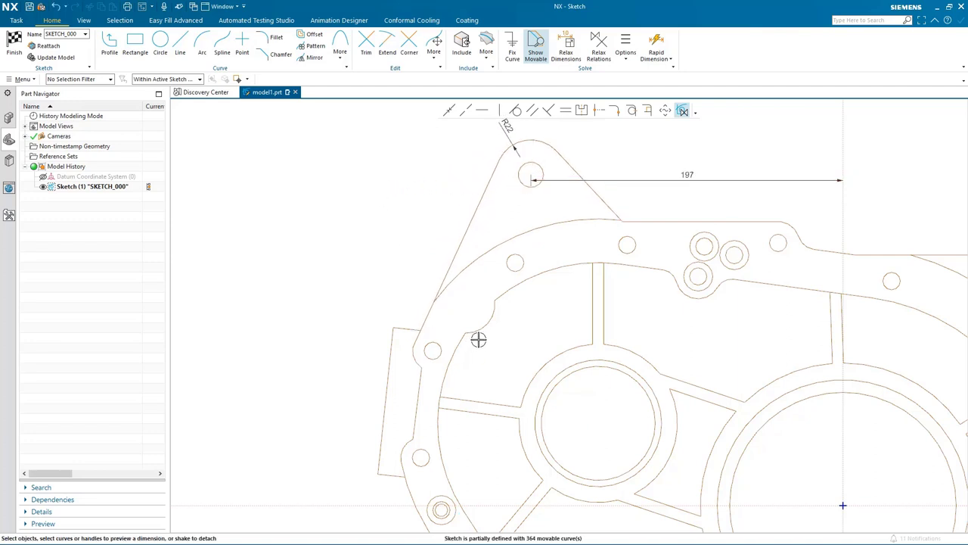
Step: Reposition the flange's inner bulge arc, make it concentric with the neighbouring bolt hole, and shift both together along the upper-left flange
drag(485, 327, 506, 320)
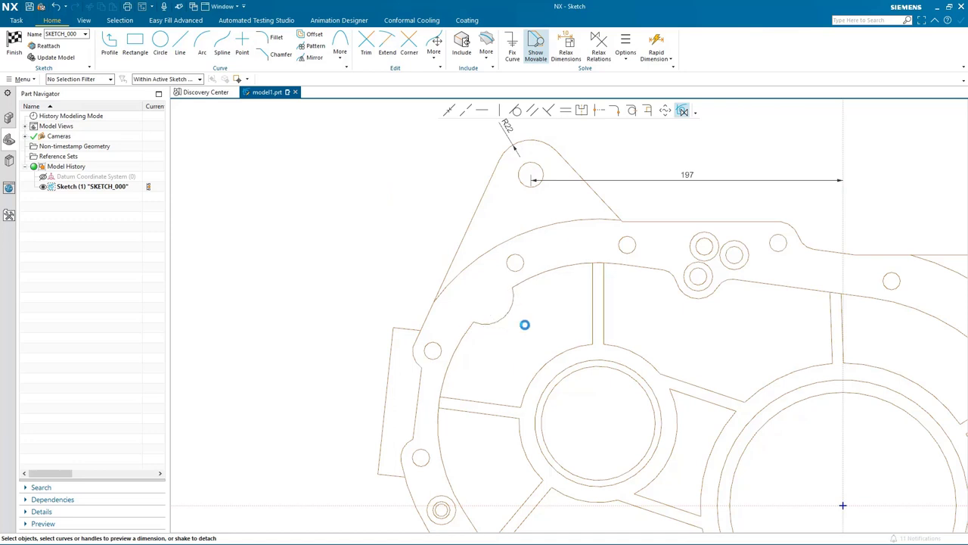
click(487, 298)
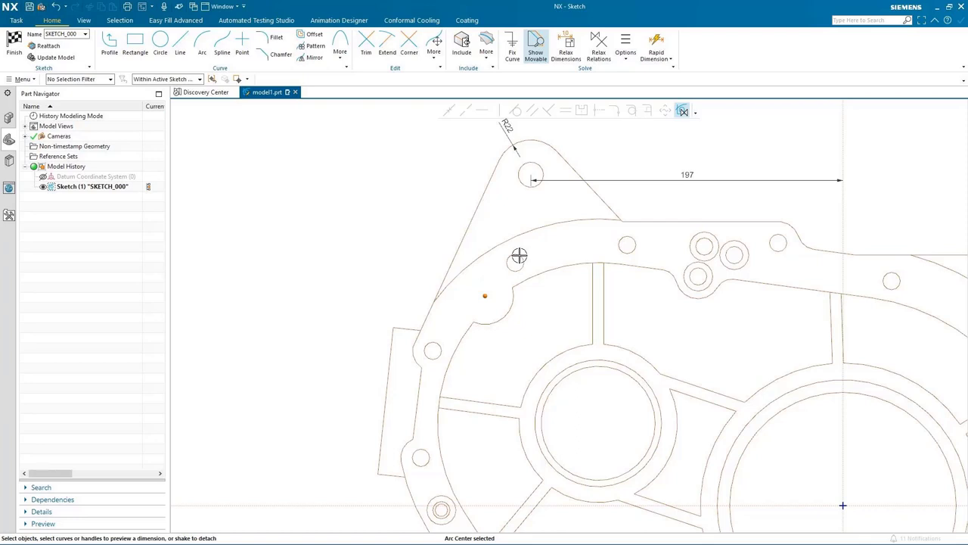
click(518, 259)
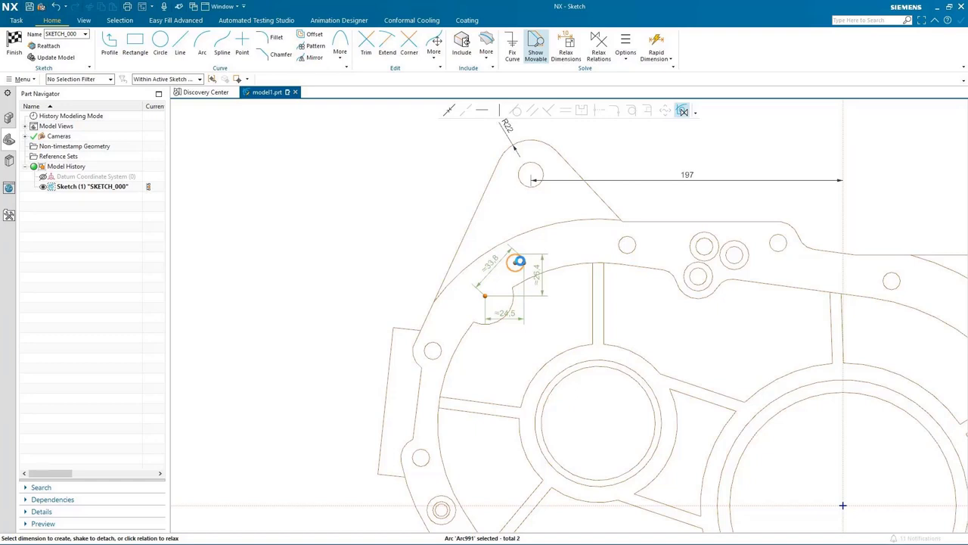
key(Escape)
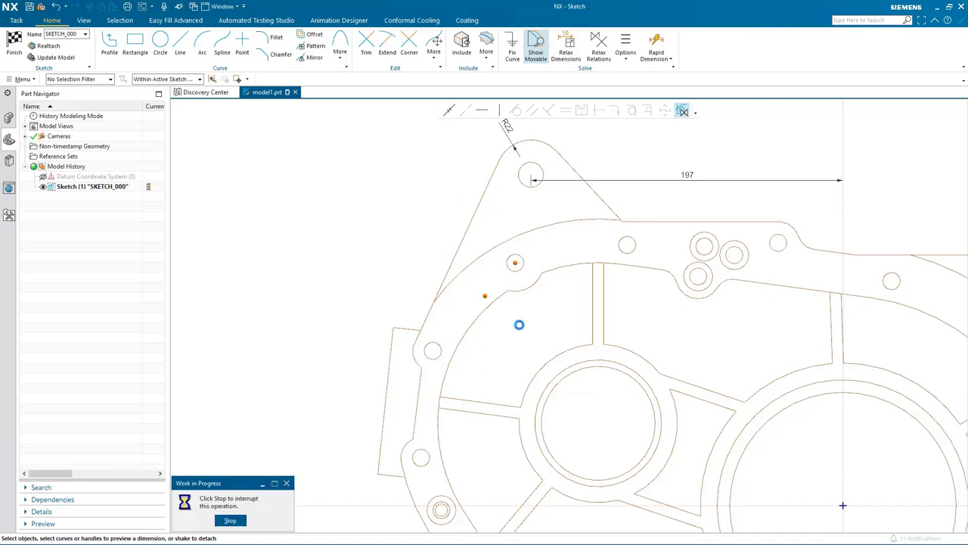
drag(525, 292, 483, 319)
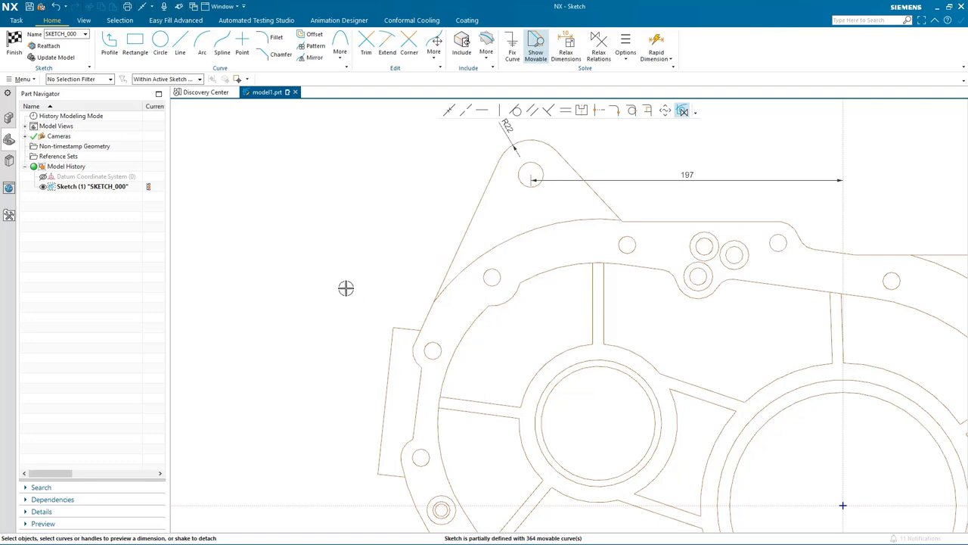
Step: Dimension the lower teardrop pocket's large arc centre vertically from the sketch horizontal axis and adjust the distance dynamically to 490
key(ctrl+f)
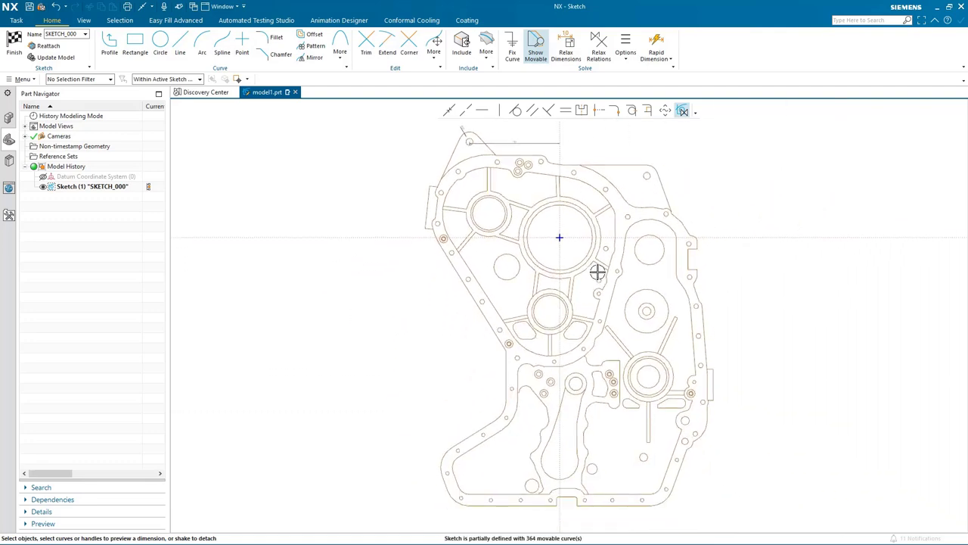
click(581, 237)
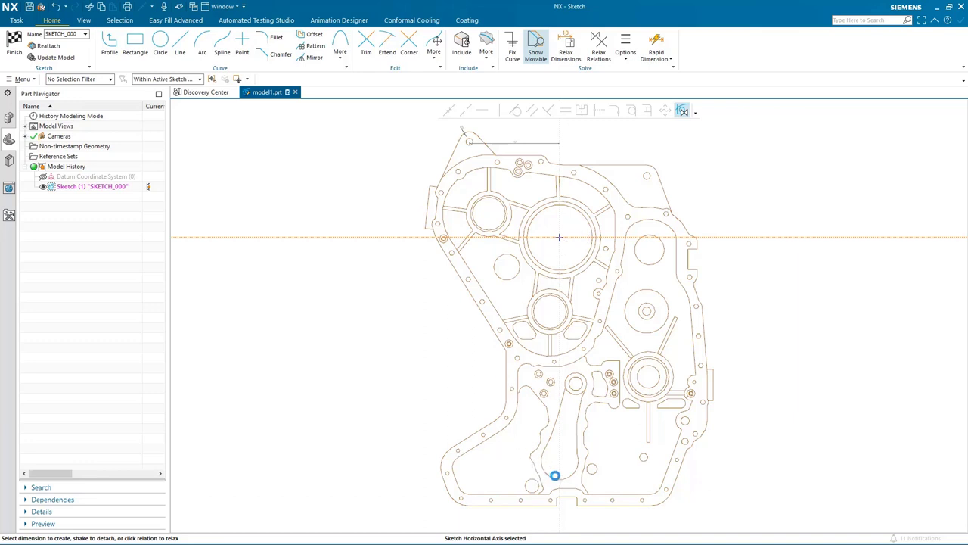
click(555, 475)
click(560, 461)
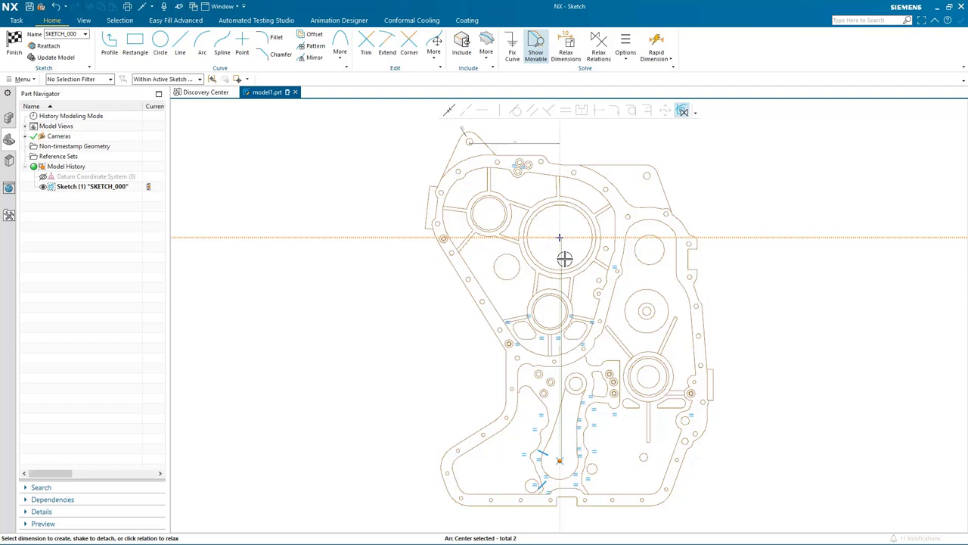
click(497, 290)
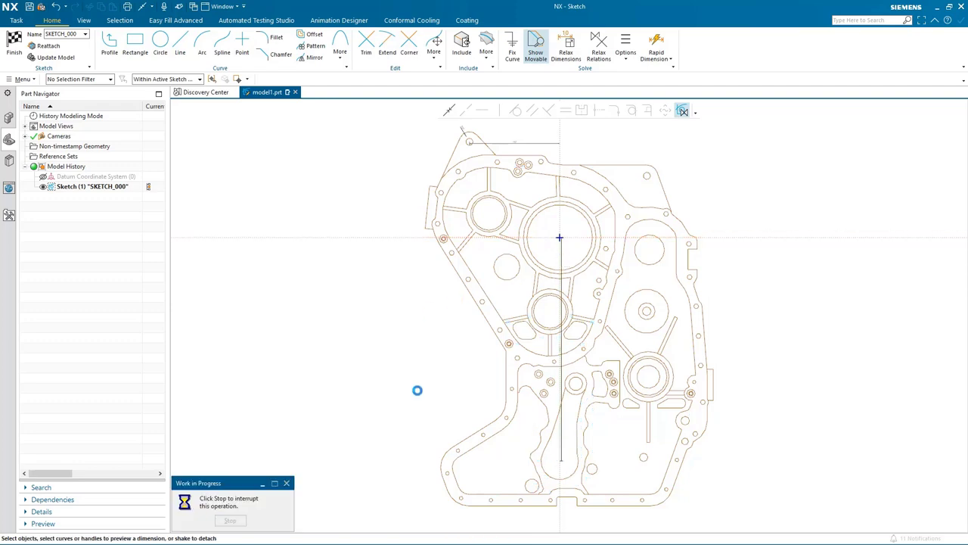
scroll(561, 480, up, 5)
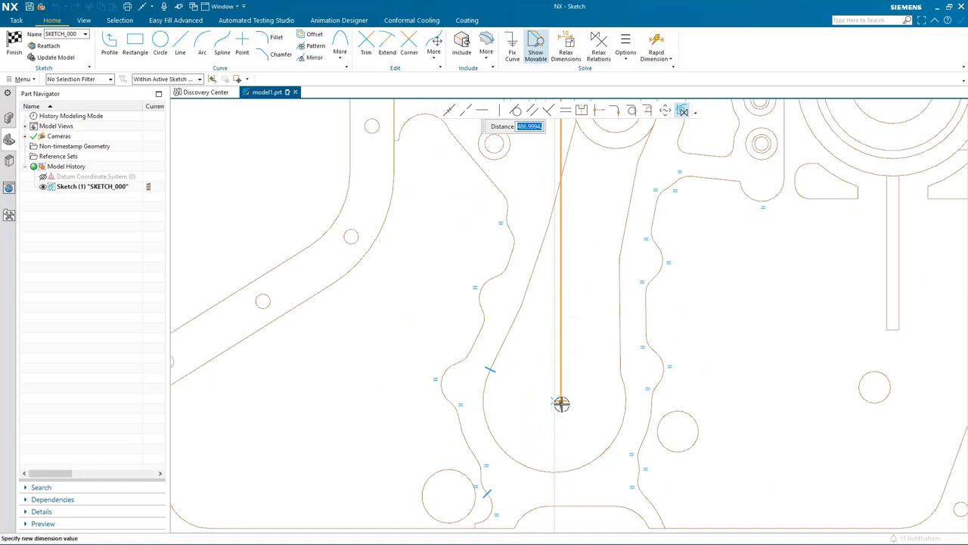
mouse_move(561, 400)
mouse_down()
mouse_move(562, 379)
mouse_move(559, 409)
mouse_up()
click(379, 417)
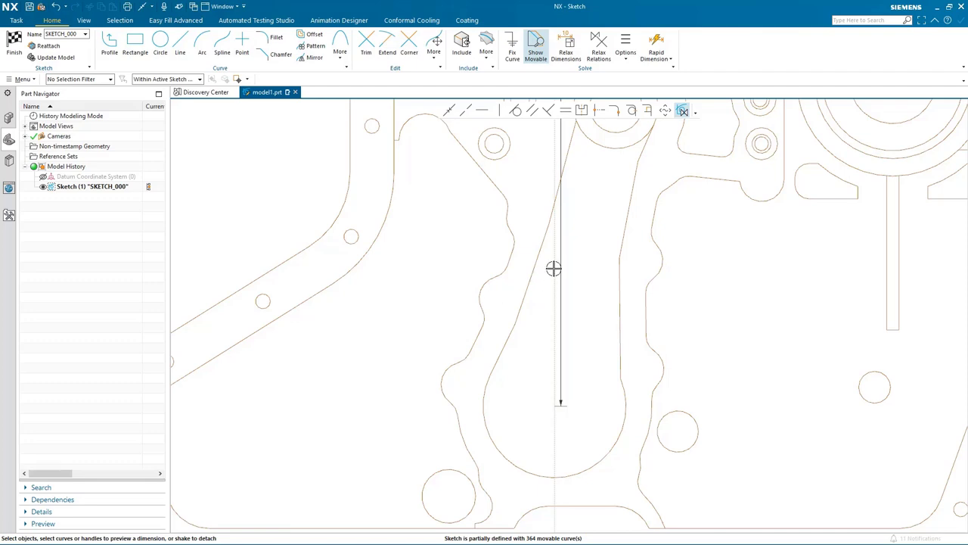
Step: Place the 490 vertical dimension outside the casing outline, to its left
scroll(562, 209, down, 10)
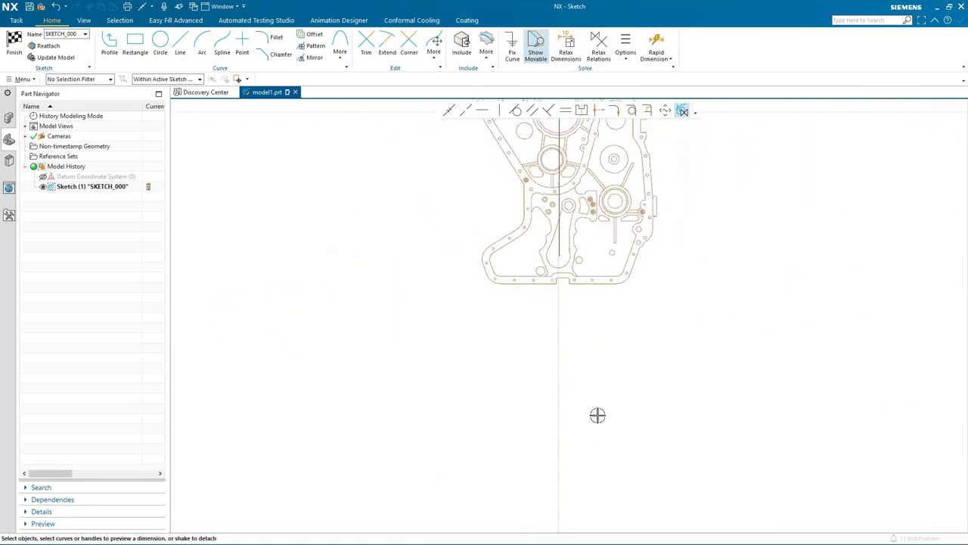
key(ctrl+f)
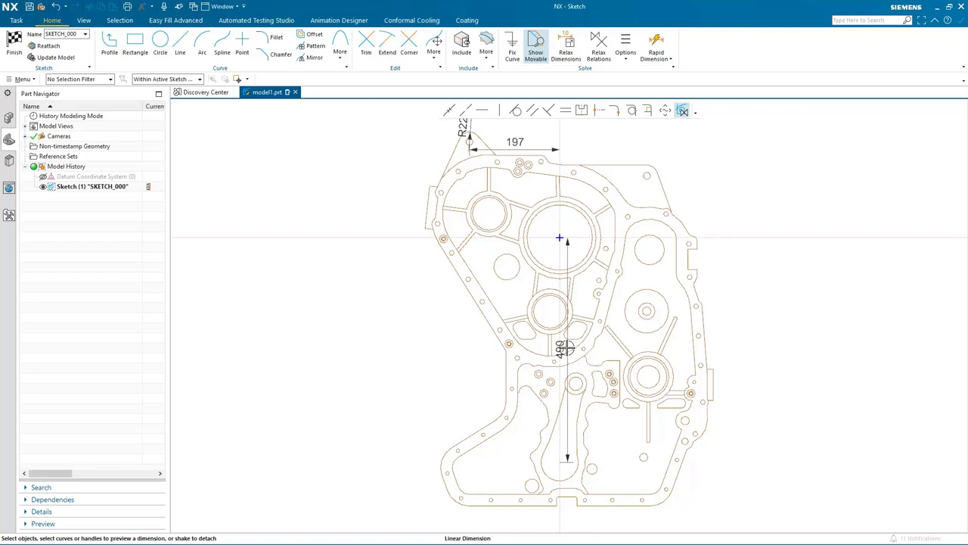
drag(565, 348, 384, 348)
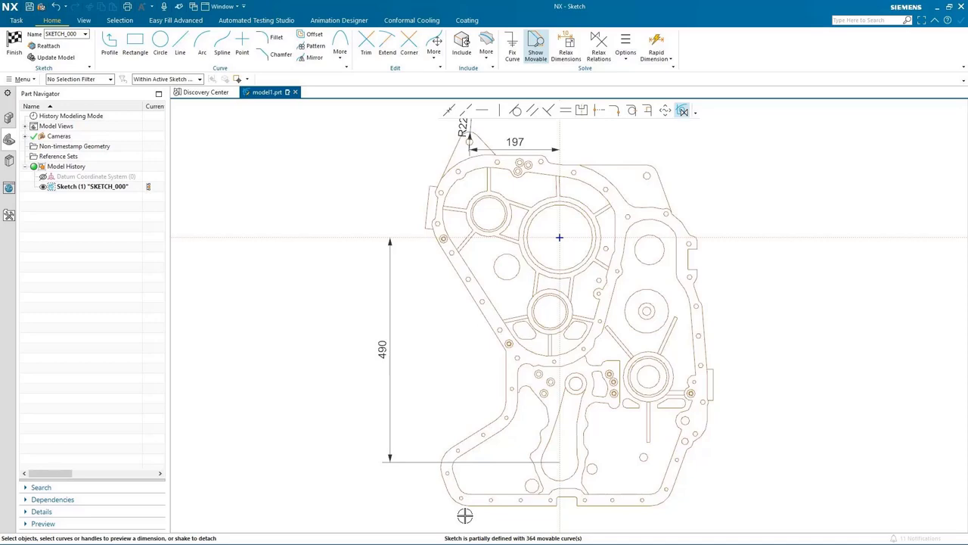
Step: Move the casing's lower-left flange corner curves and their four bolt holes outward and slightly down
scroll(465, 515, up, 5)
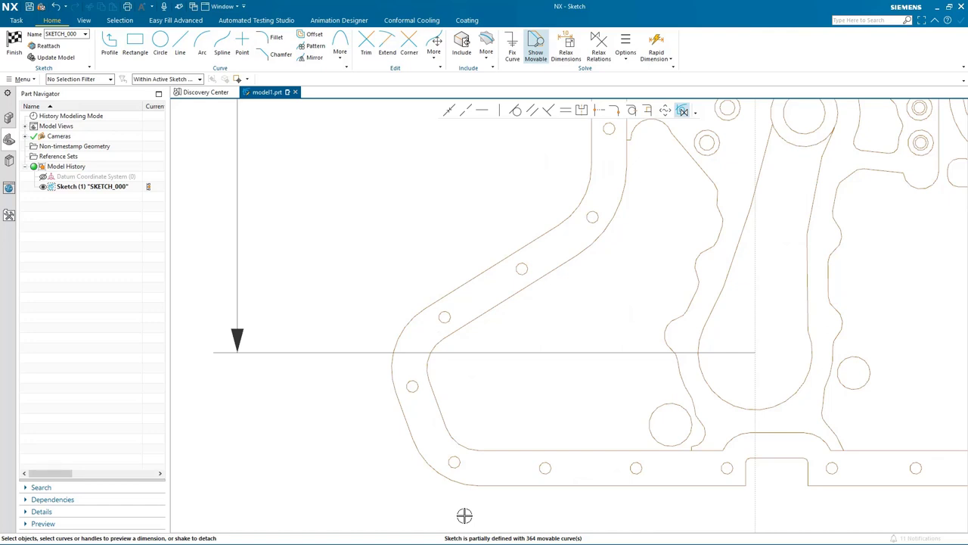
drag(382, 267, 501, 504)
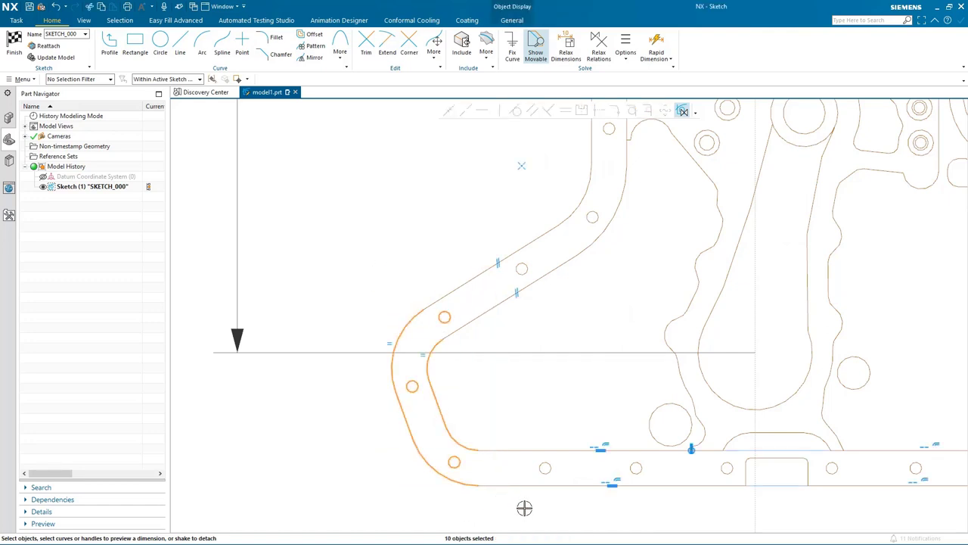
click(550, 469)
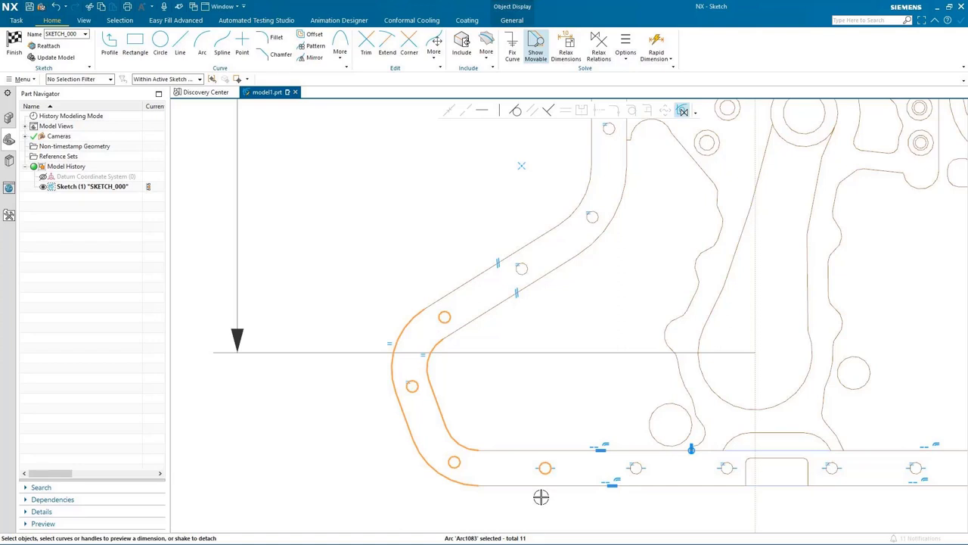
drag(407, 434, 351, 449)
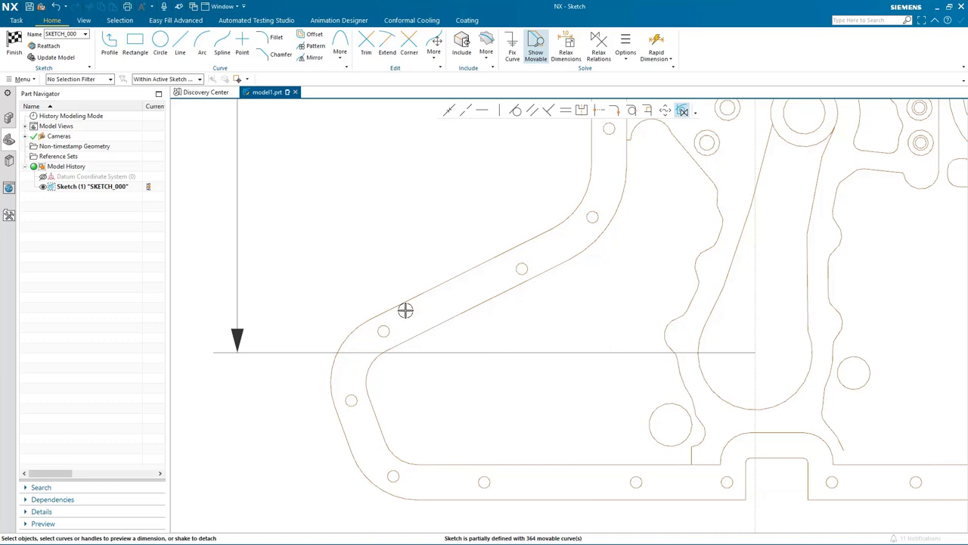
Step: Extend the open arc to the right of the lower notch to the bottom flange's inner edge
click(387, 45)
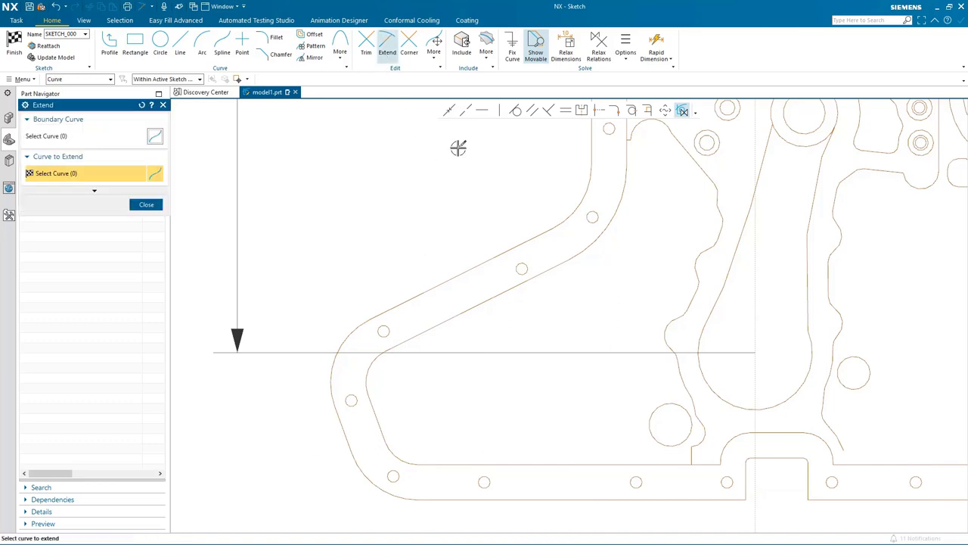
click(843, 447)
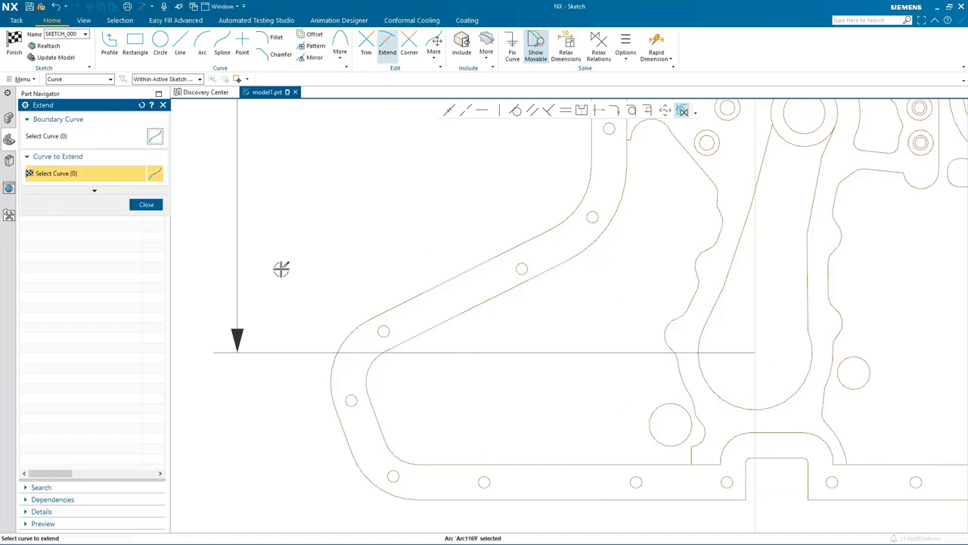
click(154, 208)
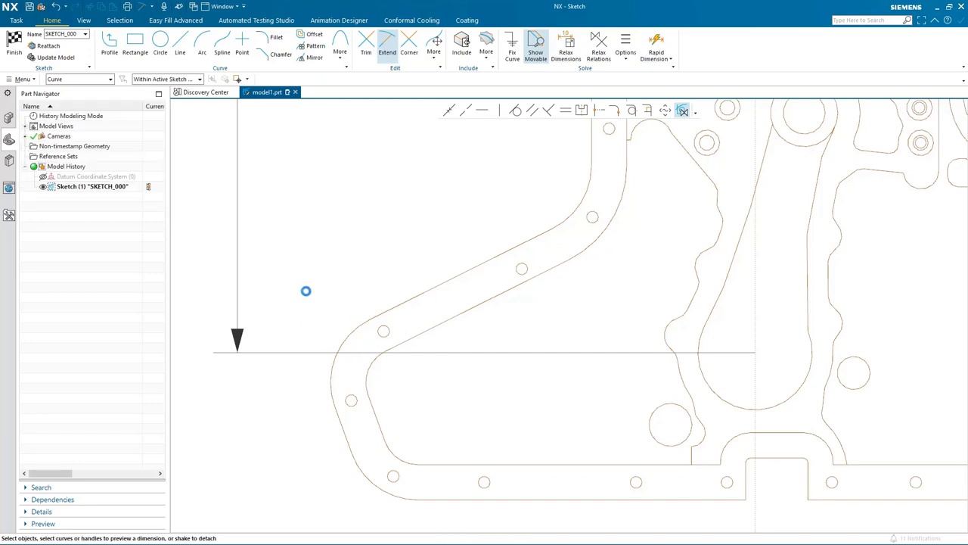
Step: Reselect the lower-left flange corner curves with their four bolt holes and move them slightly further down and to the right
drag(302, 286, 437, 519)
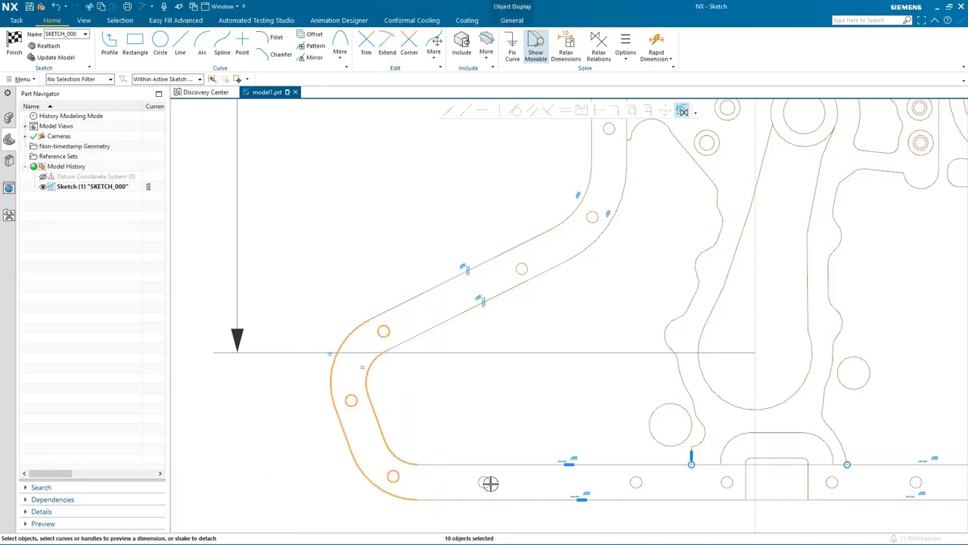
click(475, 491)
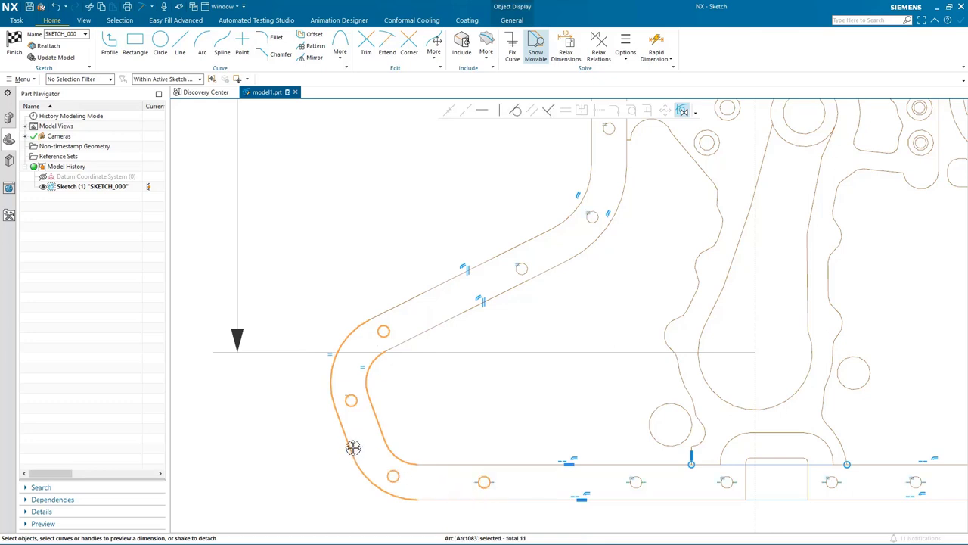
mouse_move(354, 447)
mouse_down()
mouse_move(350, 437)
mouse_move(359, 458)
mouse_up()
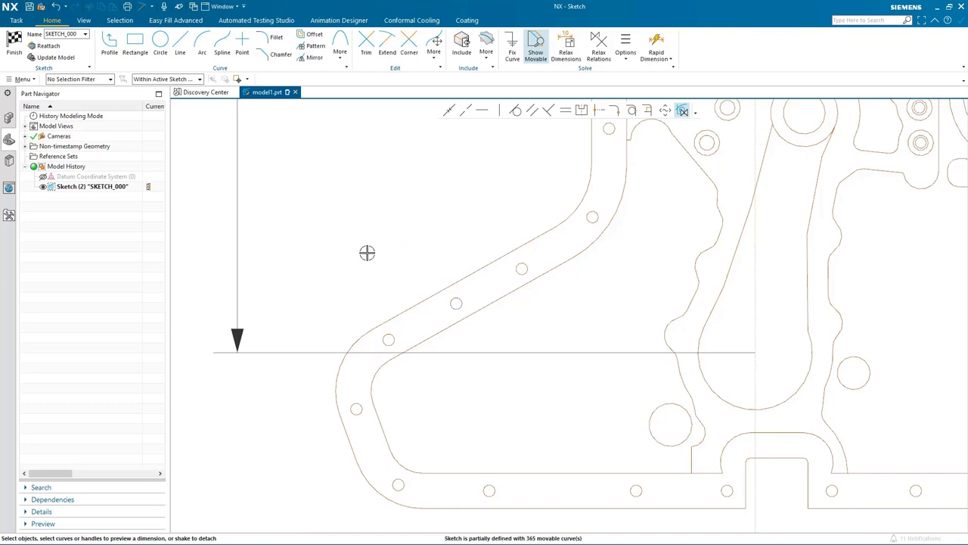
Step: Move both edge lines of the diagonal rib between the left flange and the upper-left bore down along the flange
key(ctrl+f)
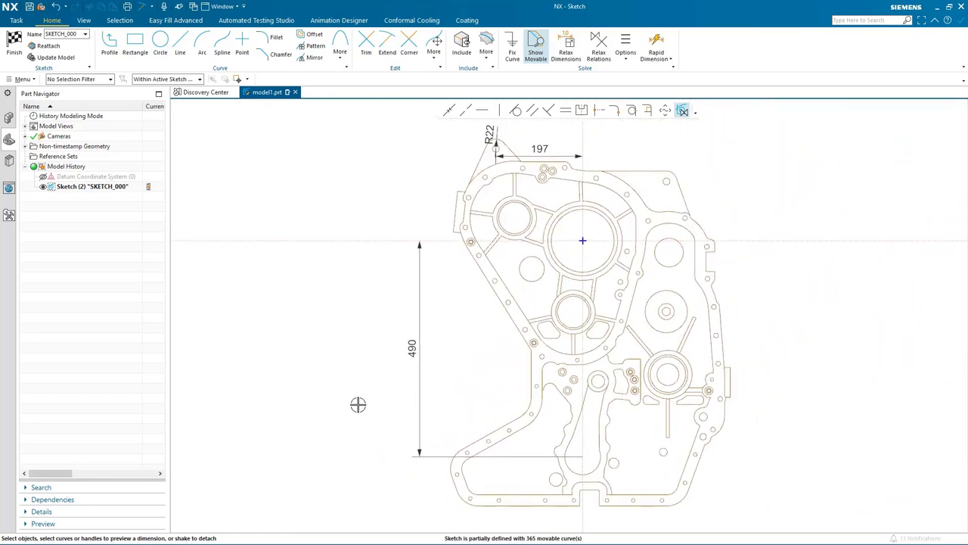
scroll(493, 242, up, 5)
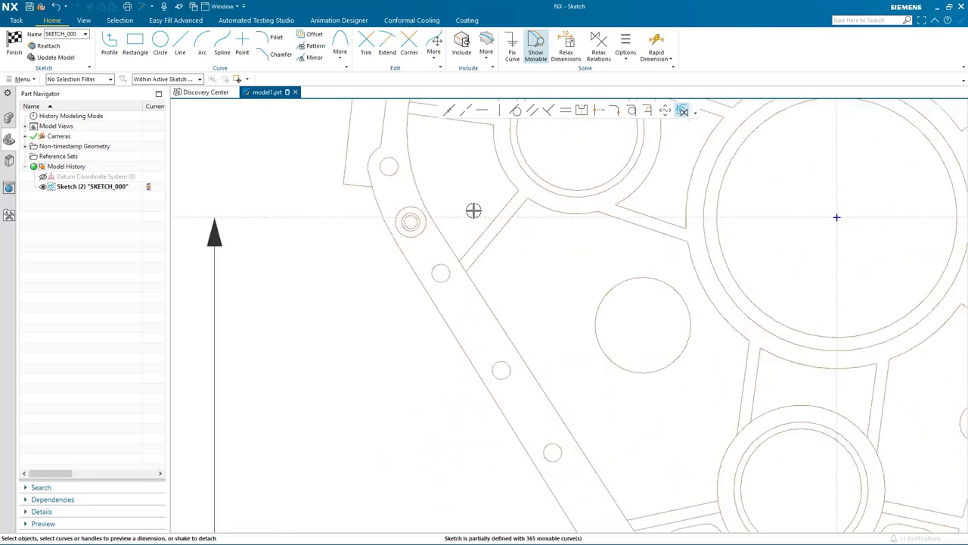
scroll(472, 214, up, 3)
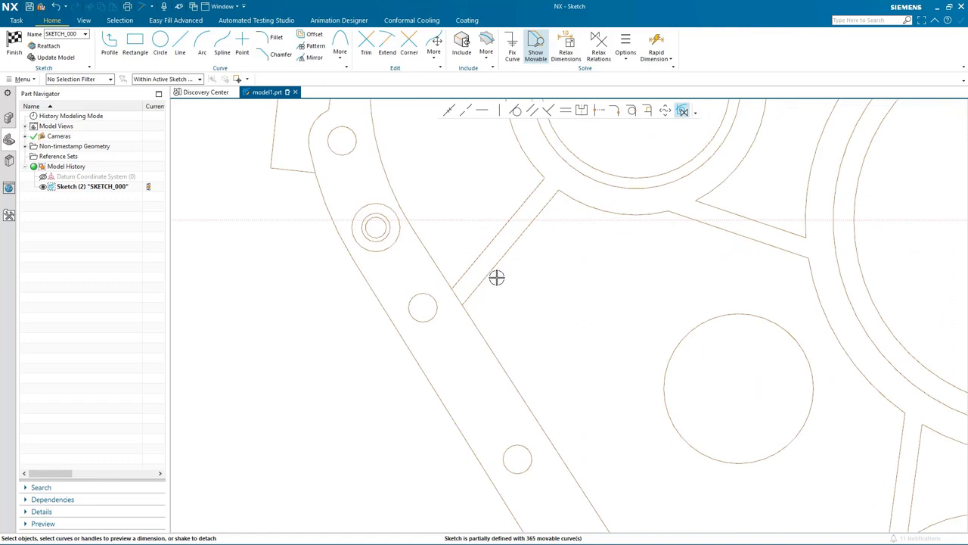
click(527, 202)
click(523, 233)
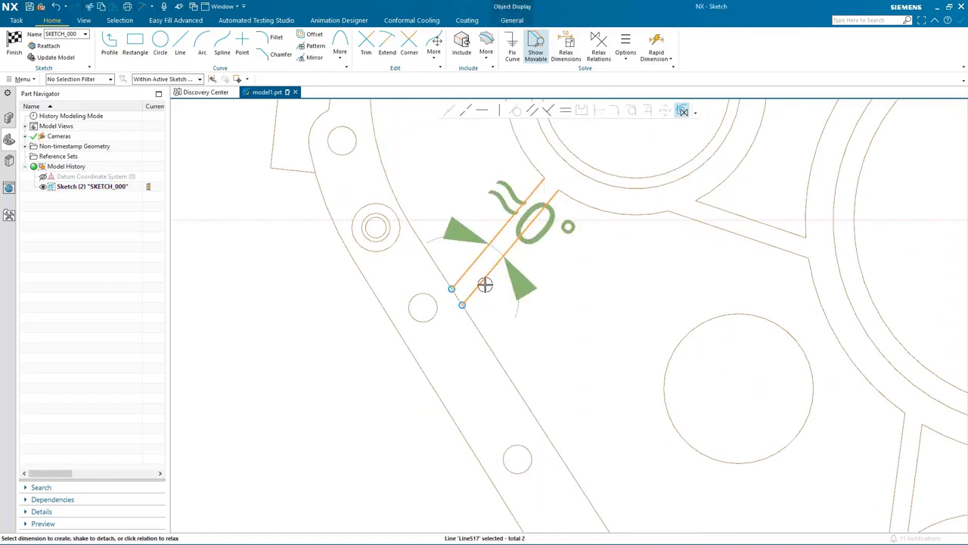
drag(484, 281, 494, 307)
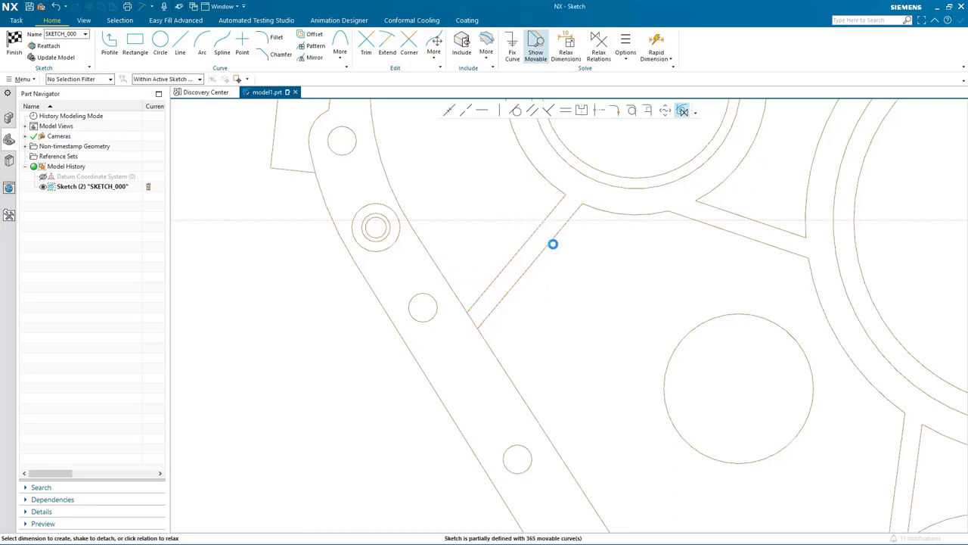
Step: Make both edge lines of the diagonal rib between the left flange and the upper-left bore parallel
click(547, 245)
click(533, 236)
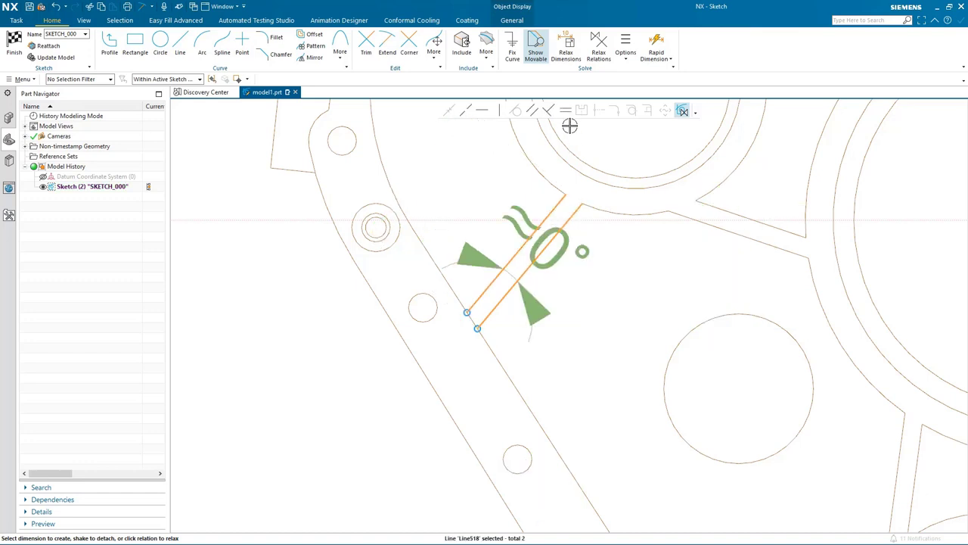
click(534, 111)
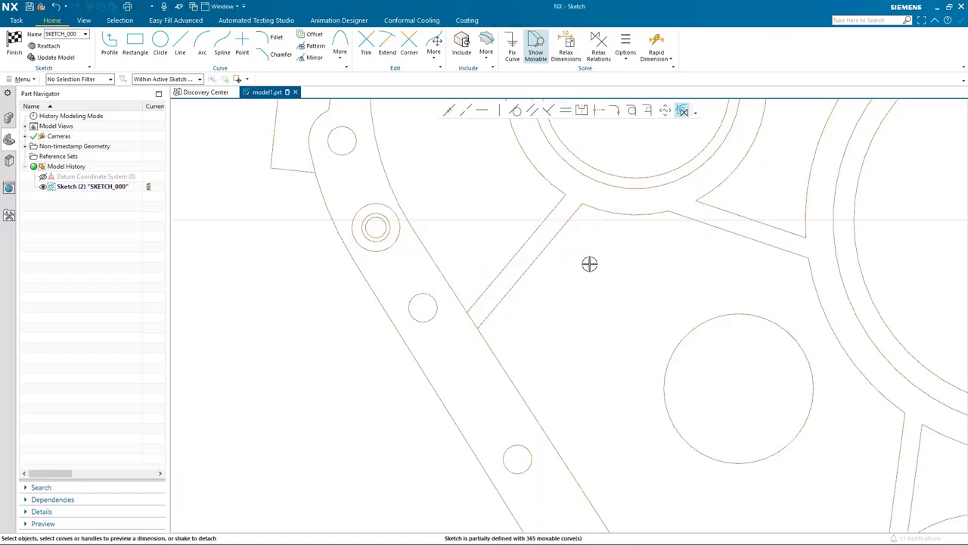
Step: Activate Rotate Drag, place its pivot at the upper-left bore's center and swing the diagonal rib down along the left flange
scroll(590, 261, down, 5)
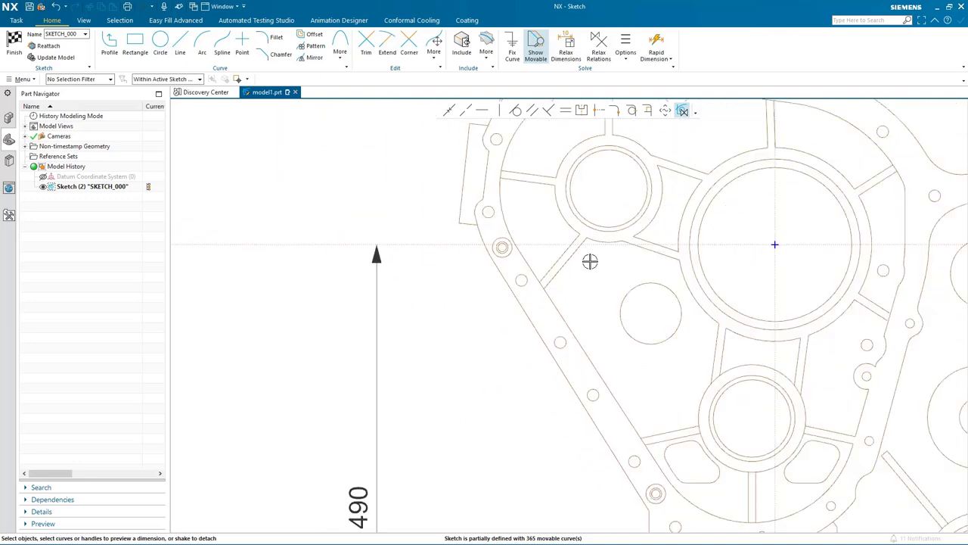
click(625, 54)
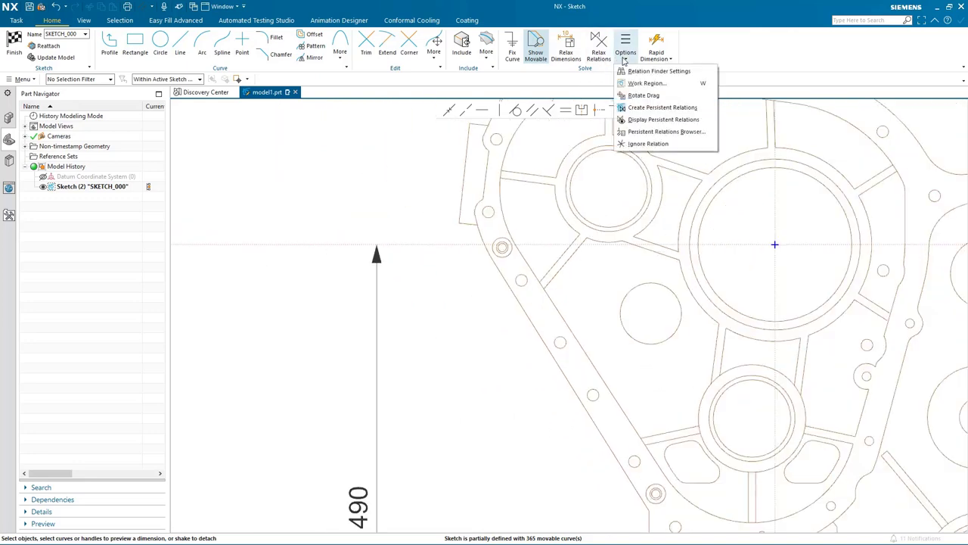
click(643, 95)
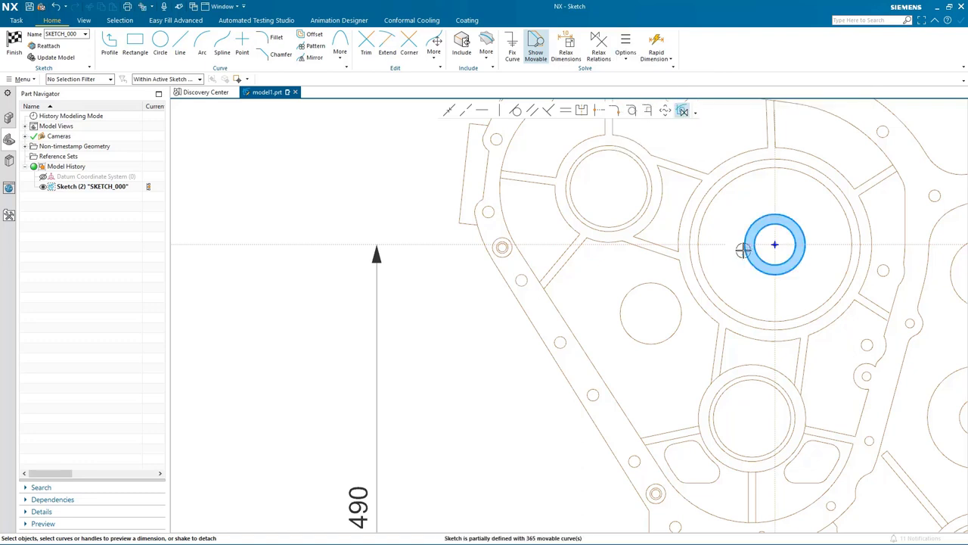
drag(752, 236, 611, 189)
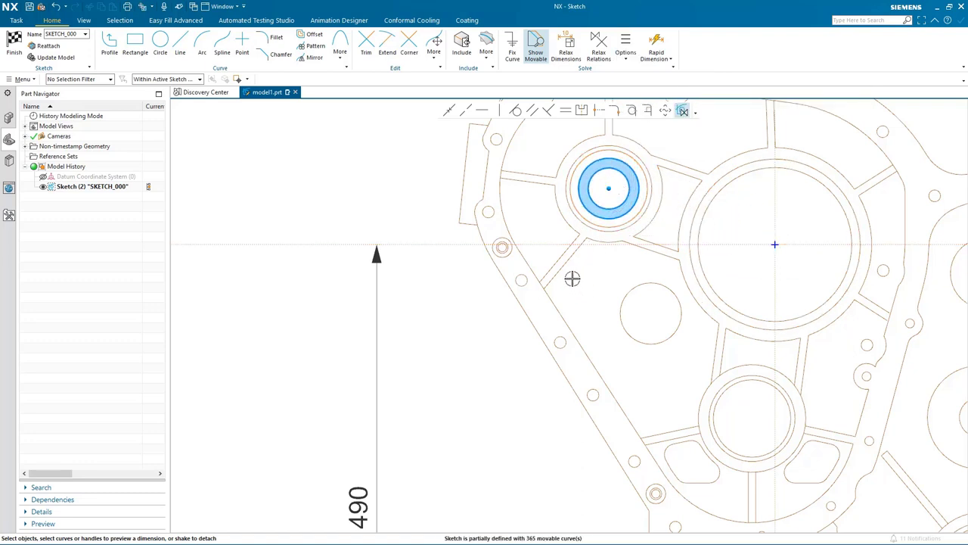
drag(531, 220, 579, 292)
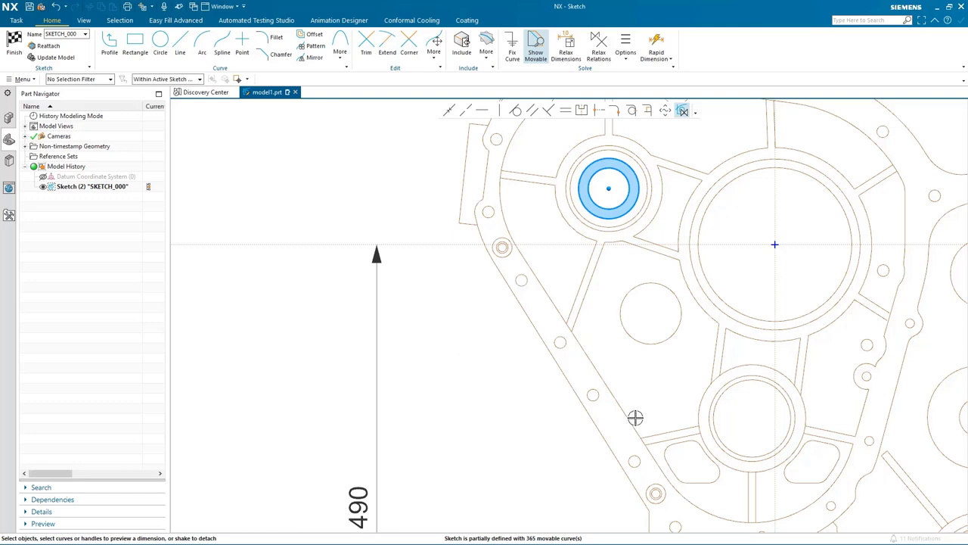
Step: Dimension the diameter of the circle just inside the lower-right bore's outer rings and shrink that circle freehand to 65 mm
shift+middle_drag(704, 416, 471, 247)
drag(464, 313, 469, 321)
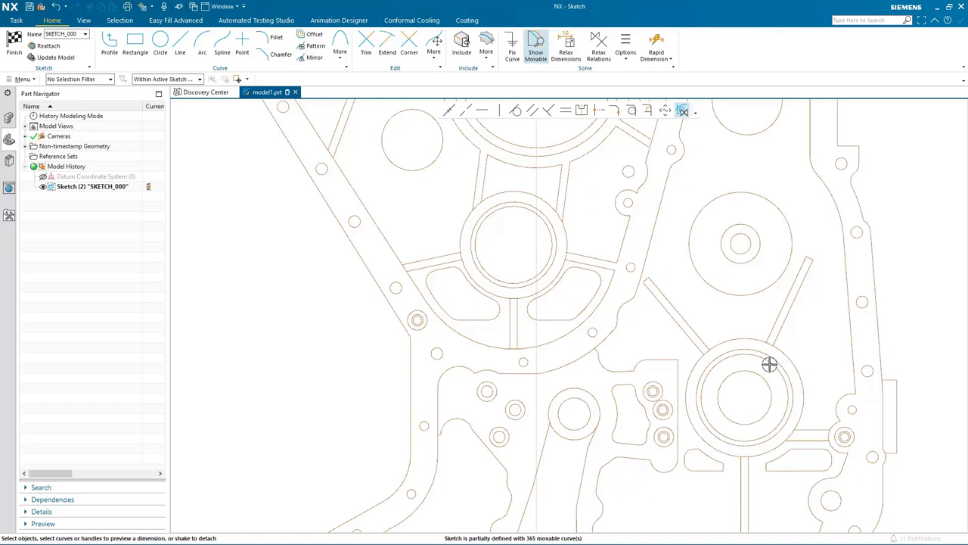
drag(769, 364, 838, 345)
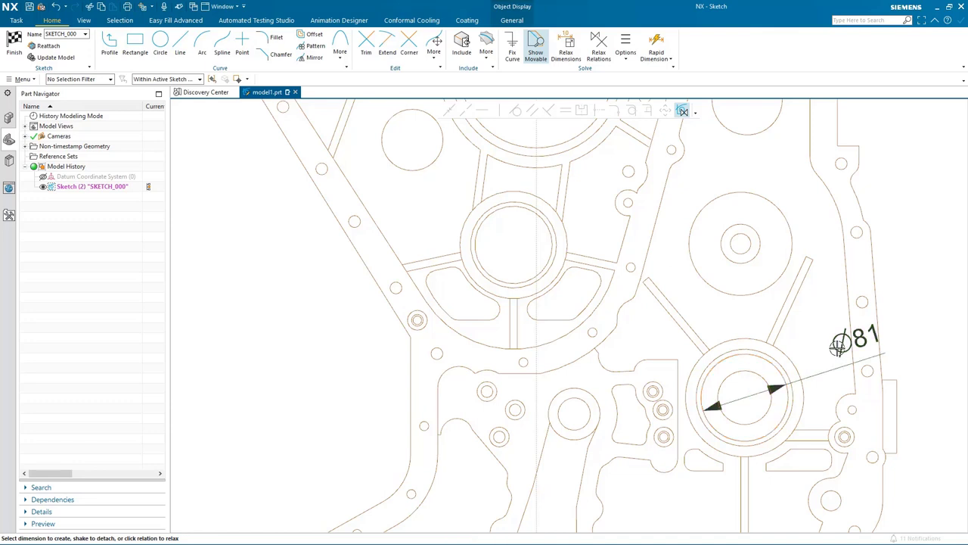
double_click(793, 388)
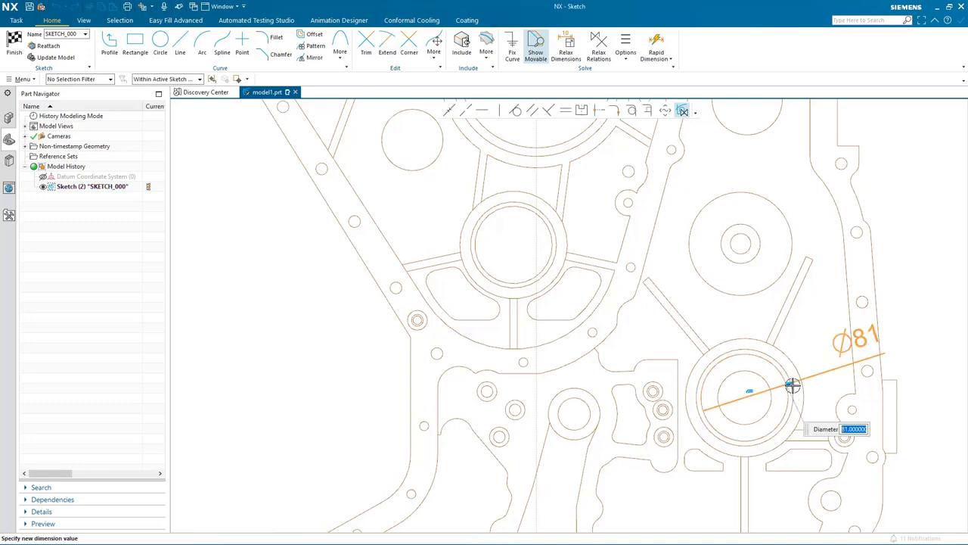
drag(791, 384, 794, 386)
drag(798, 385, 781, 389)
click(325, 409)
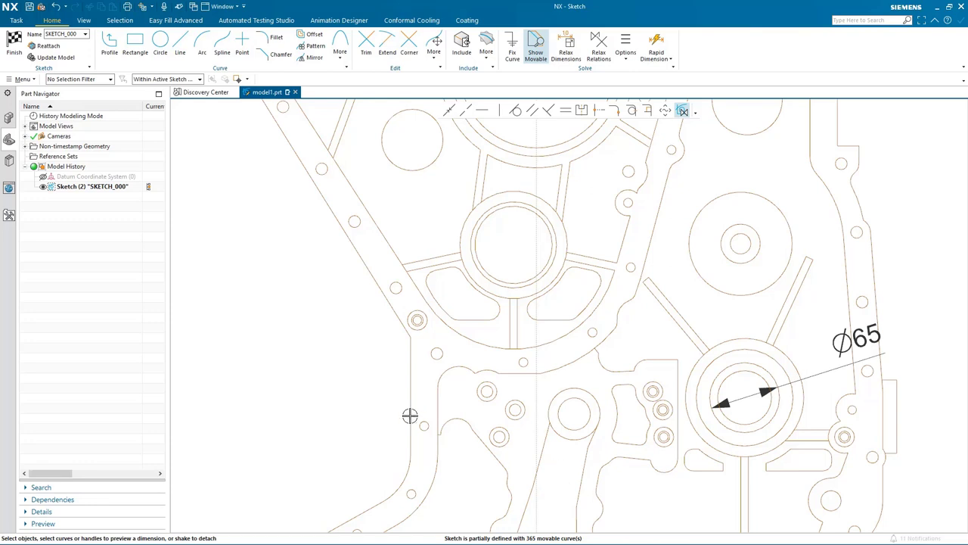
Step: Draw a line from the upper-left bore's center to the large central bore's center and convert it to a reference line
scroll(353, 386, down, 5)
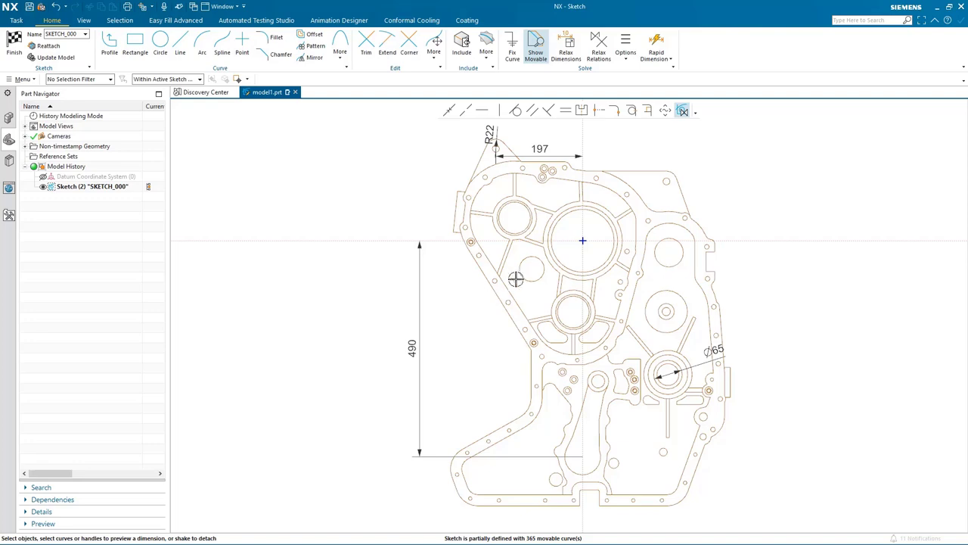
scroll(537, 225, up, 4)
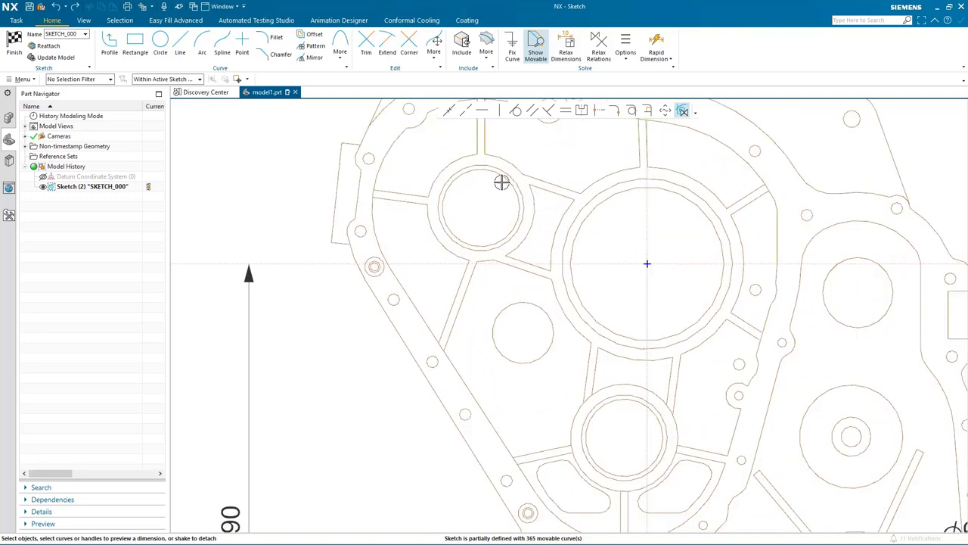
click(180, 44)
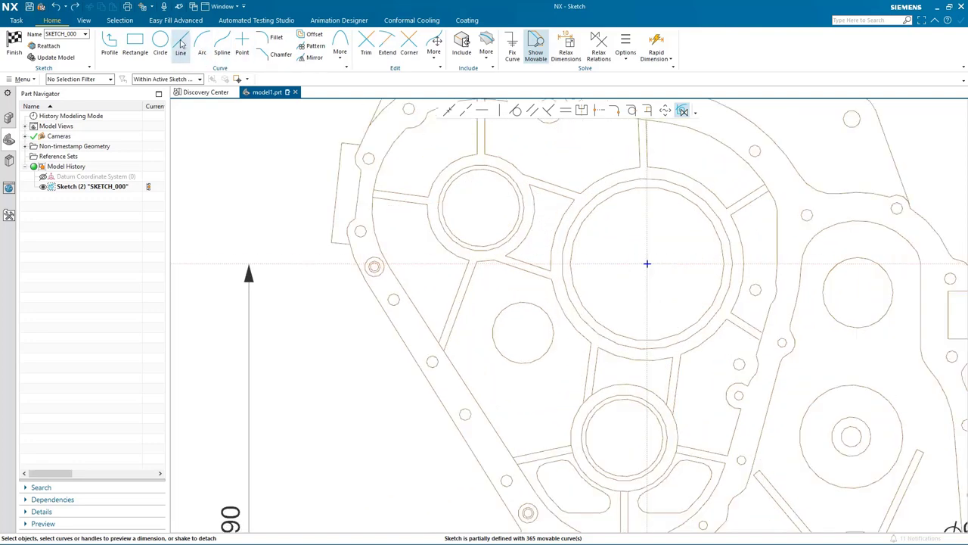
click(482, 206)
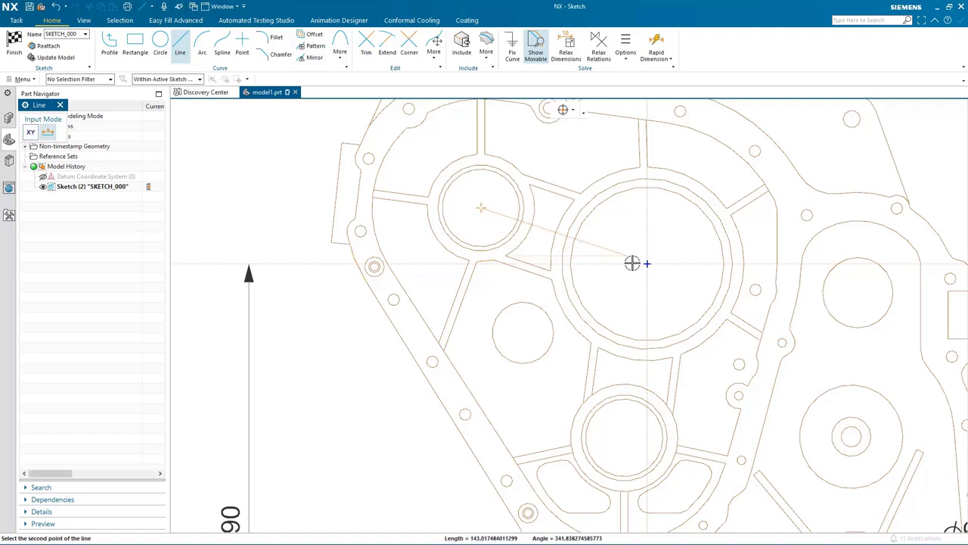
click(647, 263)
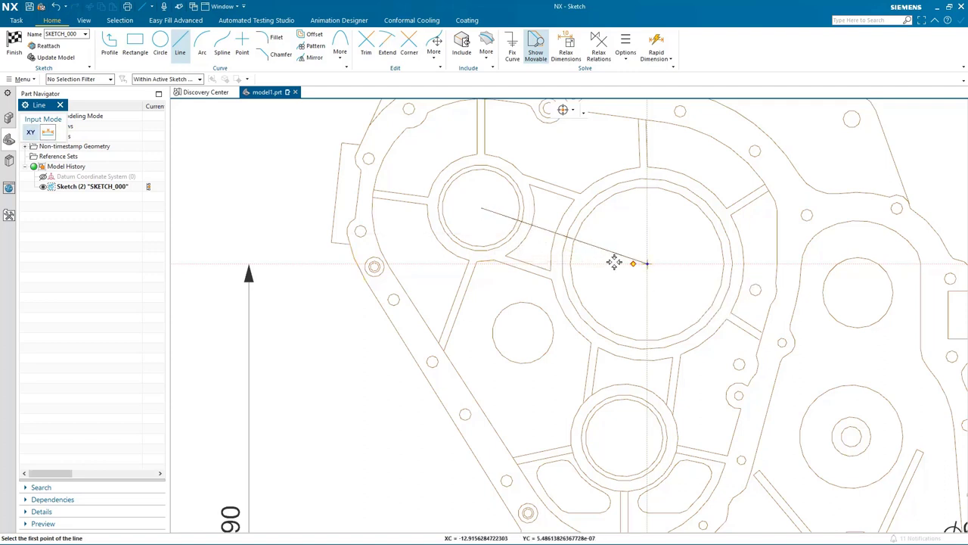
key(Escape)
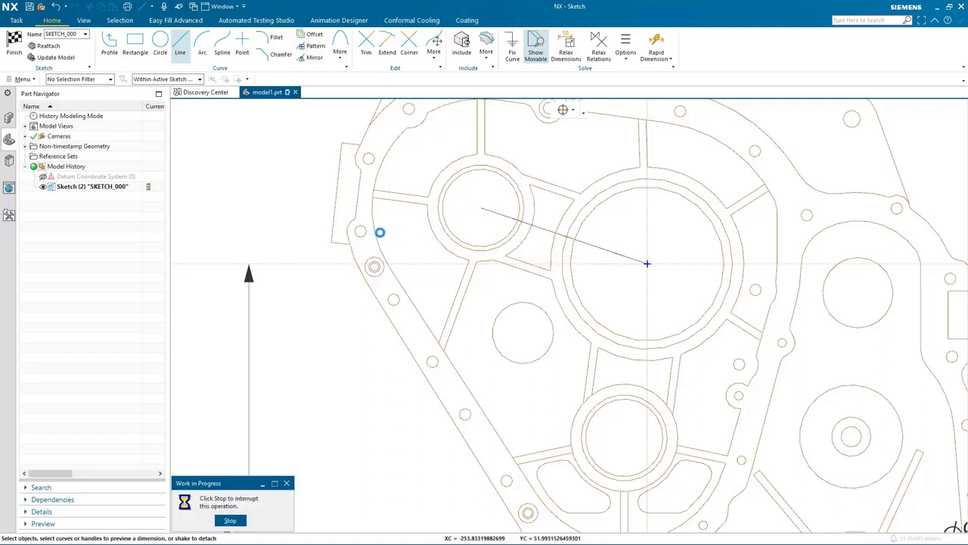
click(538, 226)
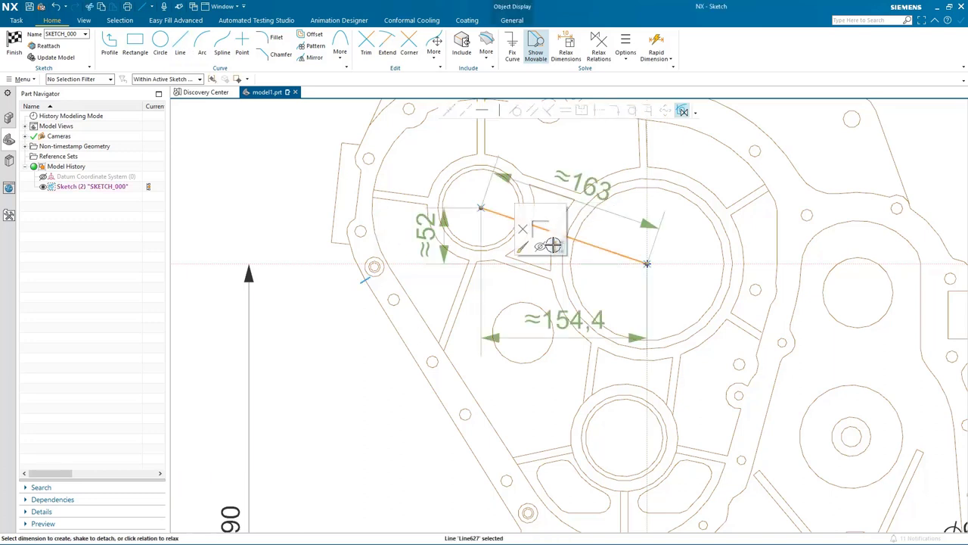
click(549, 240)
Step: Make the four edges of the two ribs joining the upper-left and large central bores parallel to the reference line between the bore centers
click(549, 190)
click(546, 183)
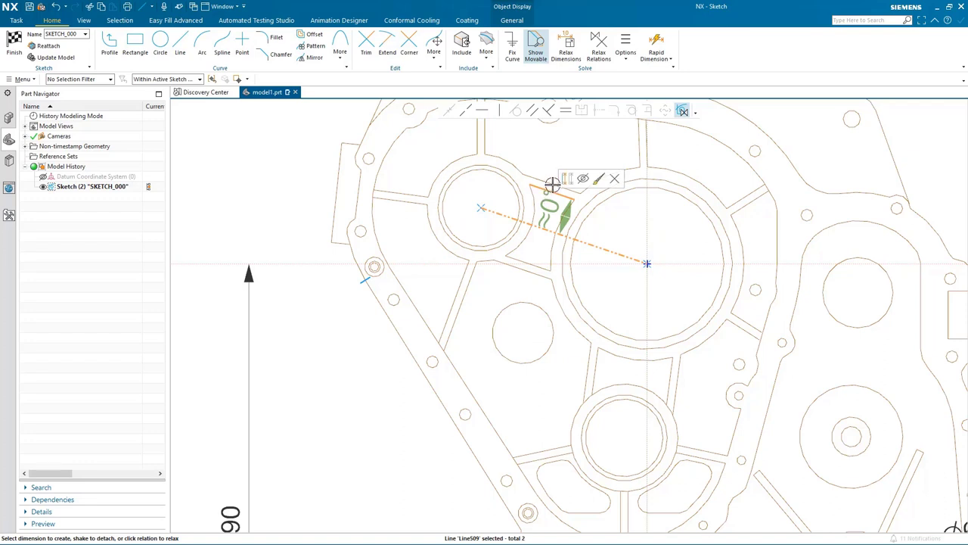
click(517, 263)
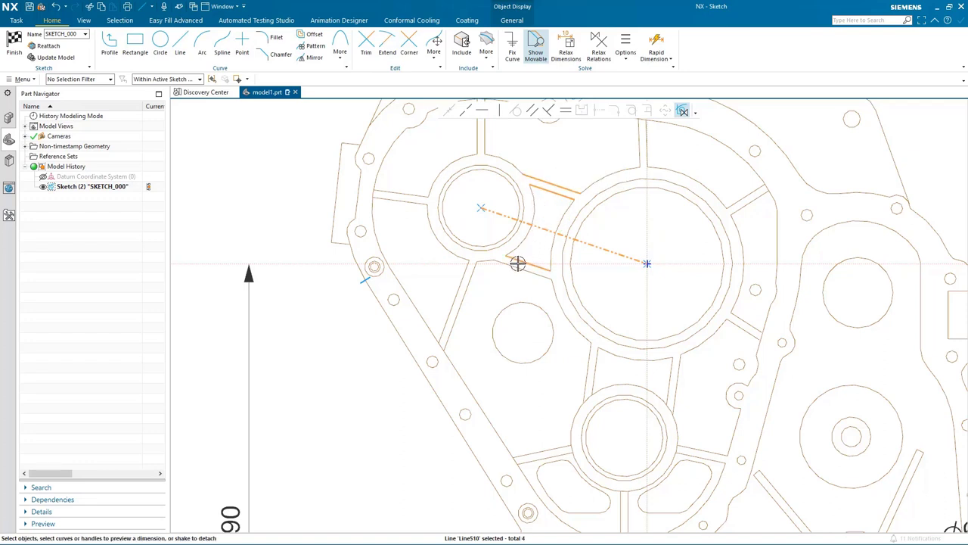
click(519, 268)
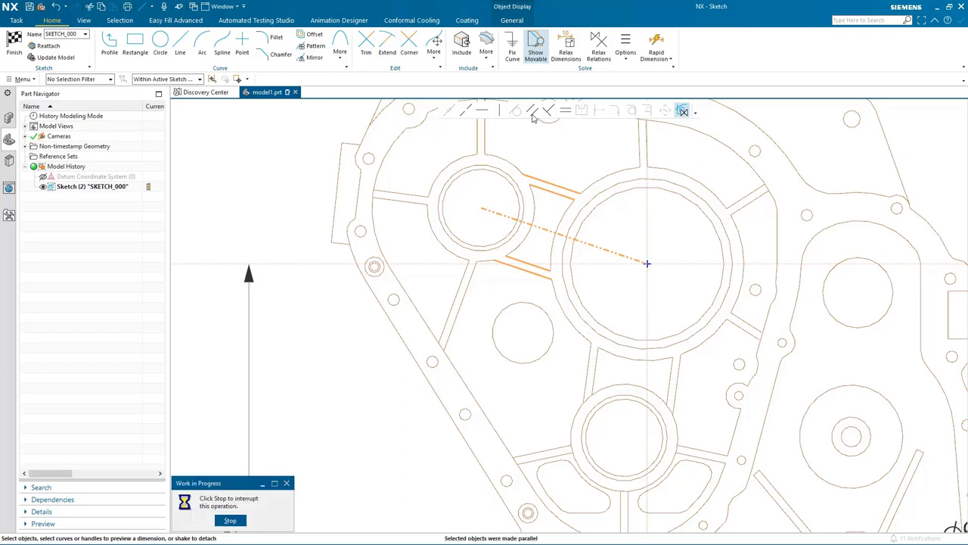
click(533, 115)
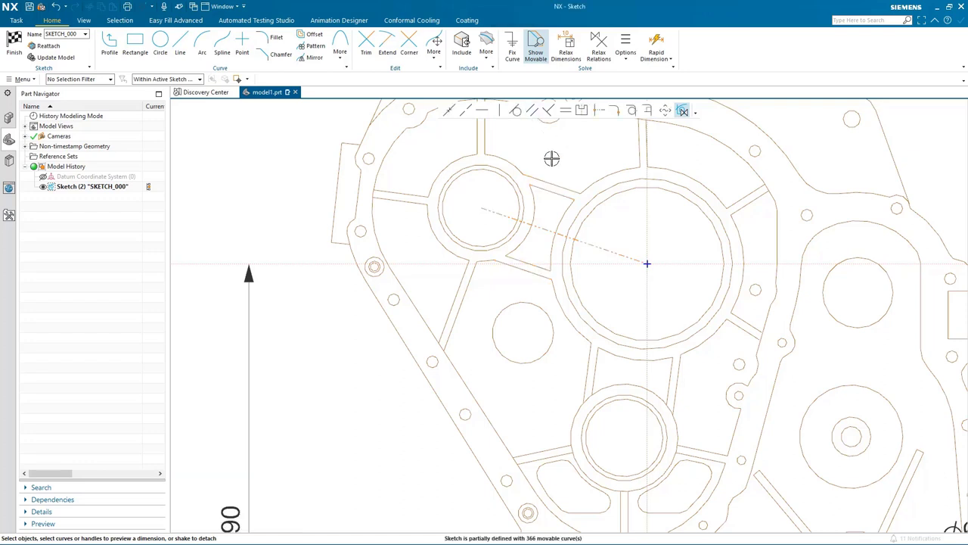
Step: Make the inner edges of the two connecting ribs symmetric about the reference line between the bore centers
click(581, 110)
click(558, 198)
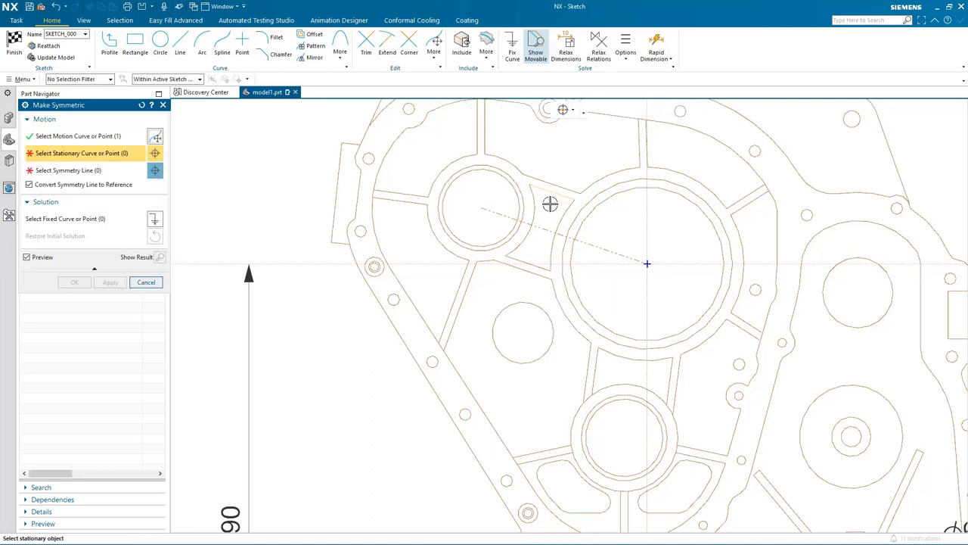
click(518, 261)
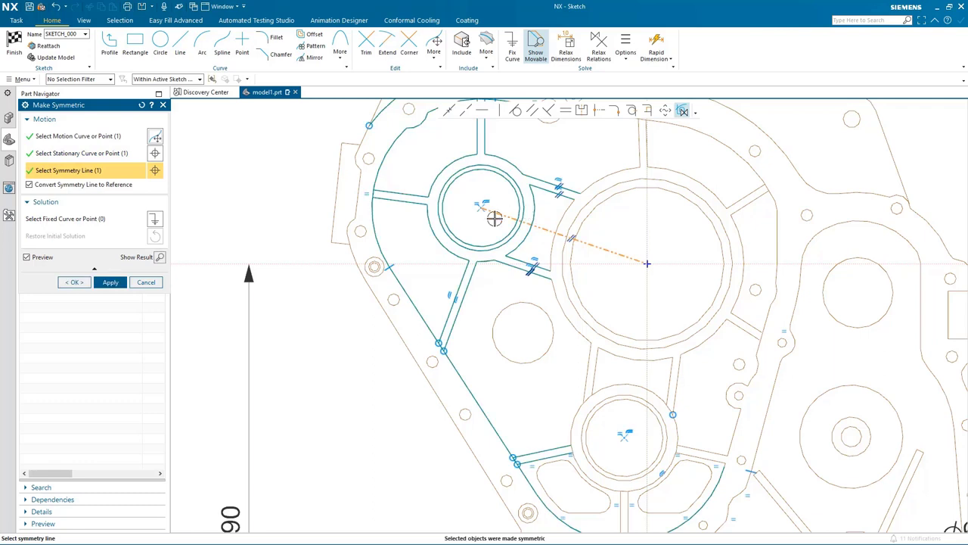
click(70, 283)
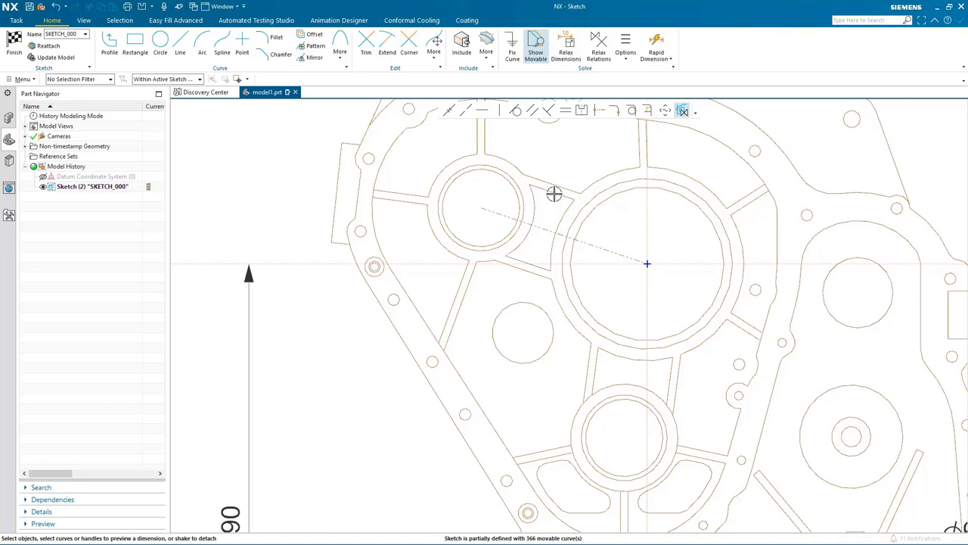
Step: Move the symmetric inner edges of the connecting ribs and place them close to the ribs' outer edges to thin both ribs
drag(554, 200, 549, 208)
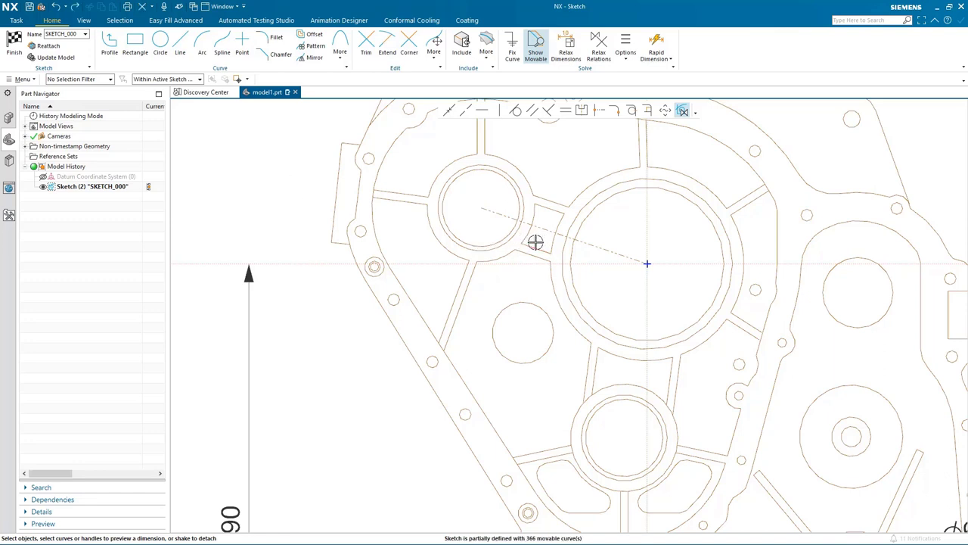
scroll(548, 219, down, 2)
scroll(547, 219, up, 4)
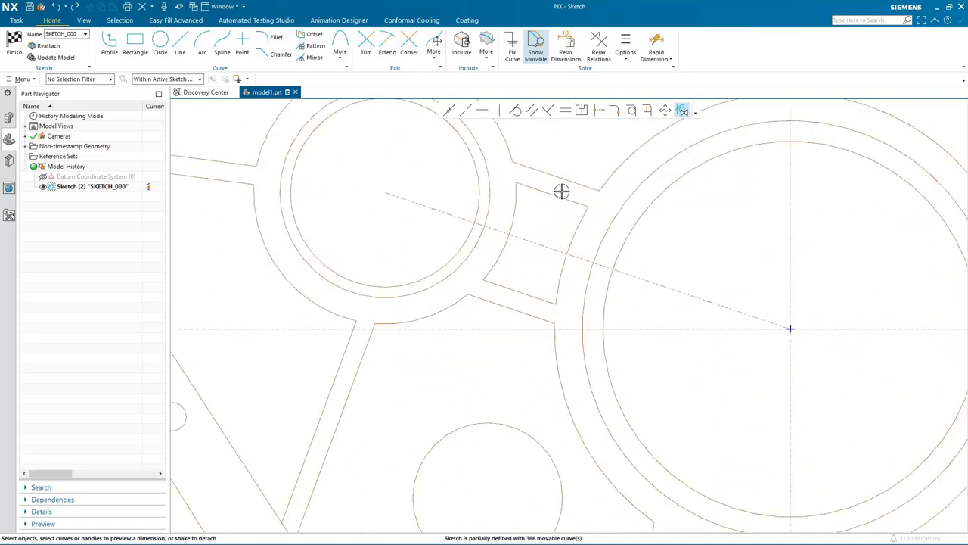
drag(562, 190, 564, 186)
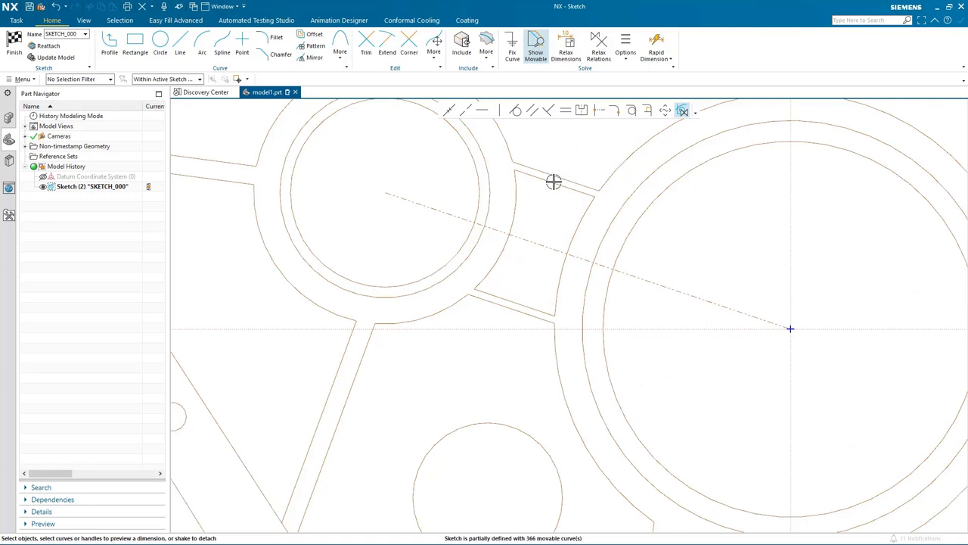
Step: Dimension the upper connecting rib's thickness, place the dimension near the large bore, and move the rib inward toward the reference line
click(558, 182)
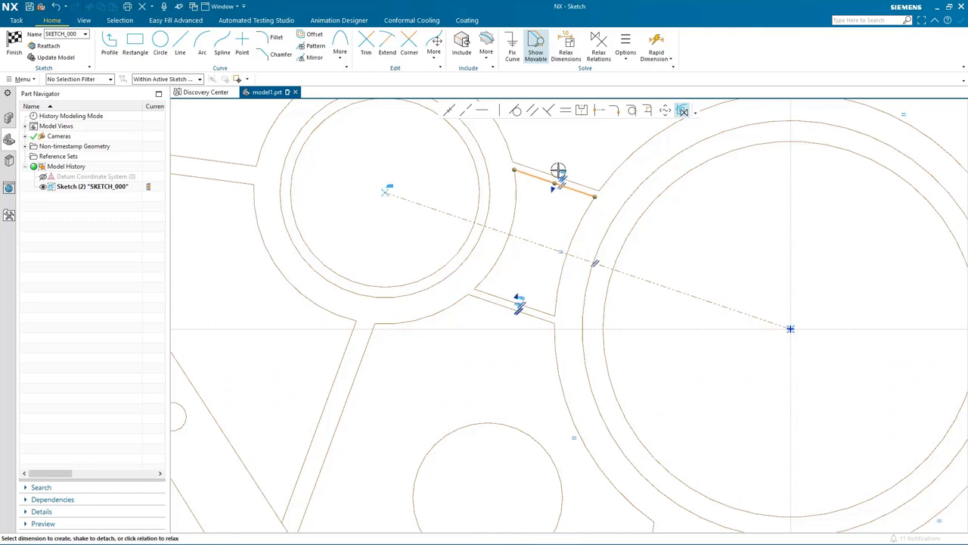
click(560, 173)
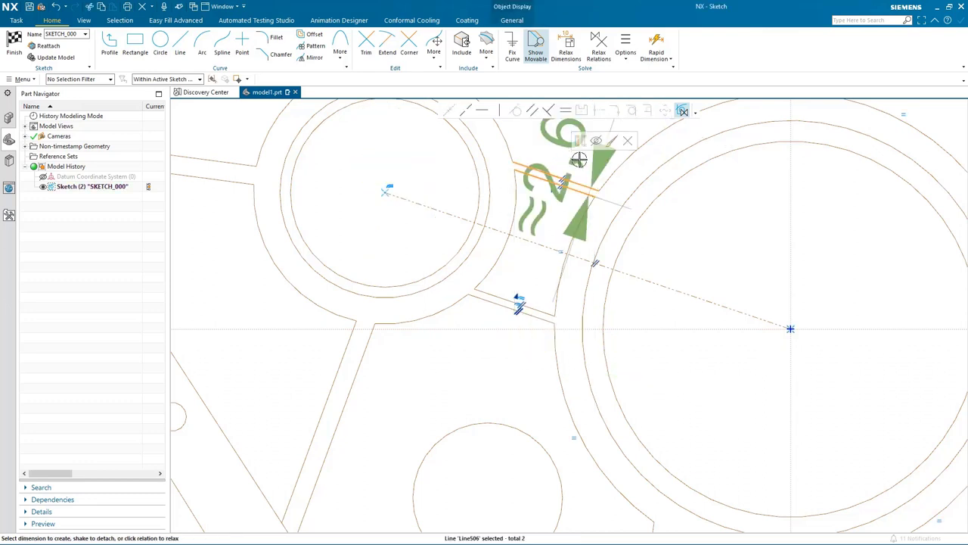
key(Escape)
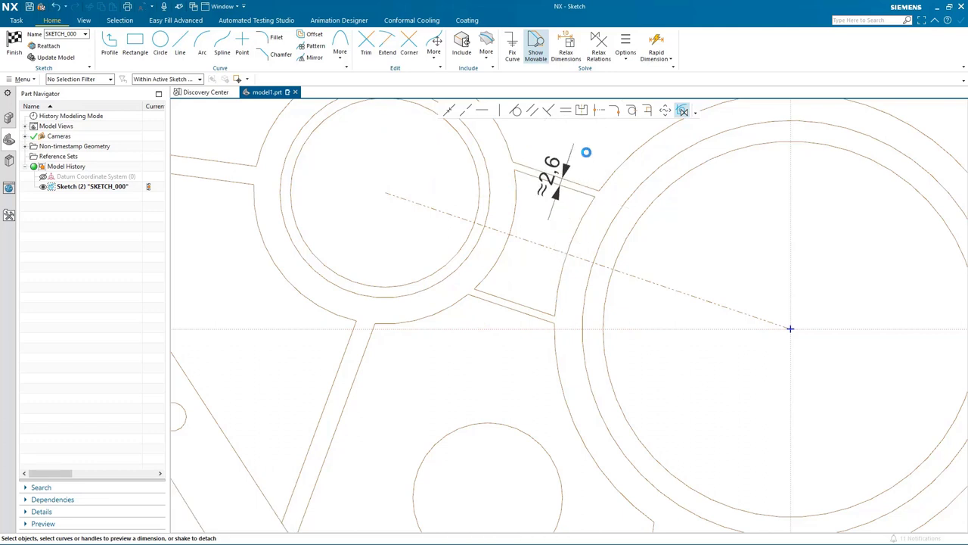
drag(557, 162, 581, 155)
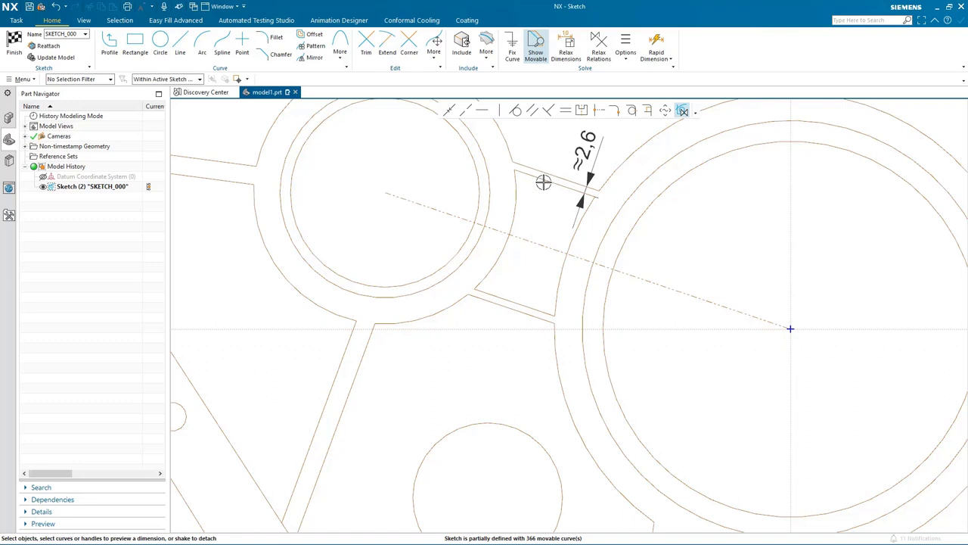
drag(547, 186, 524, 206)
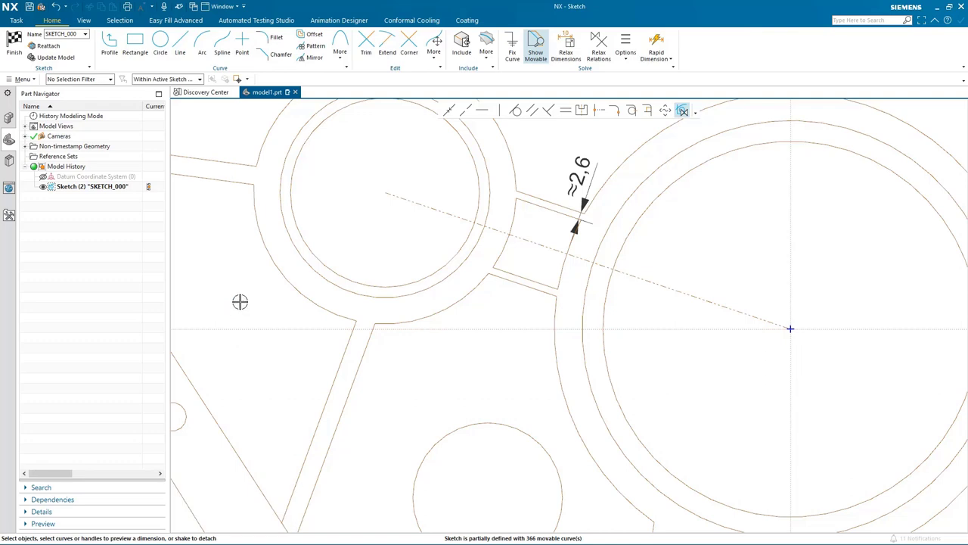
key(ctrl+f)
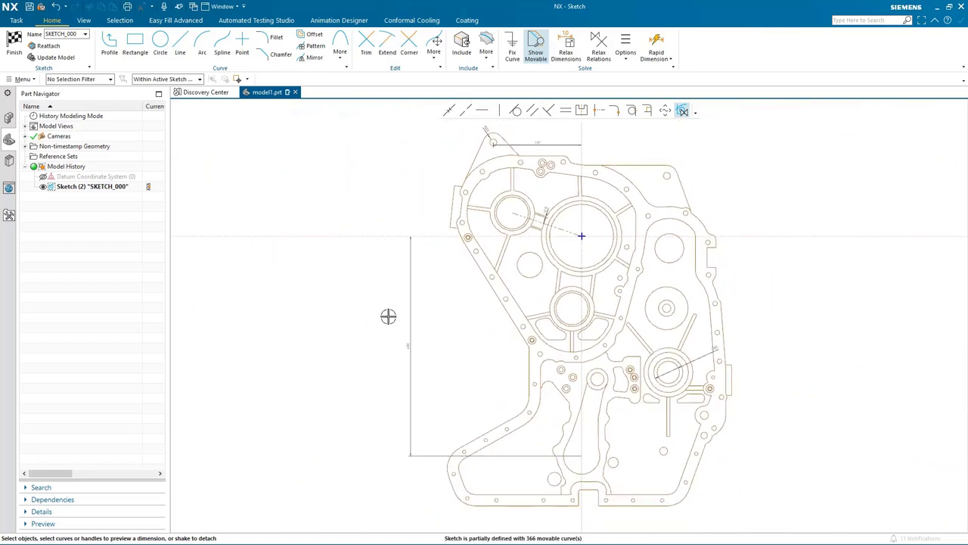